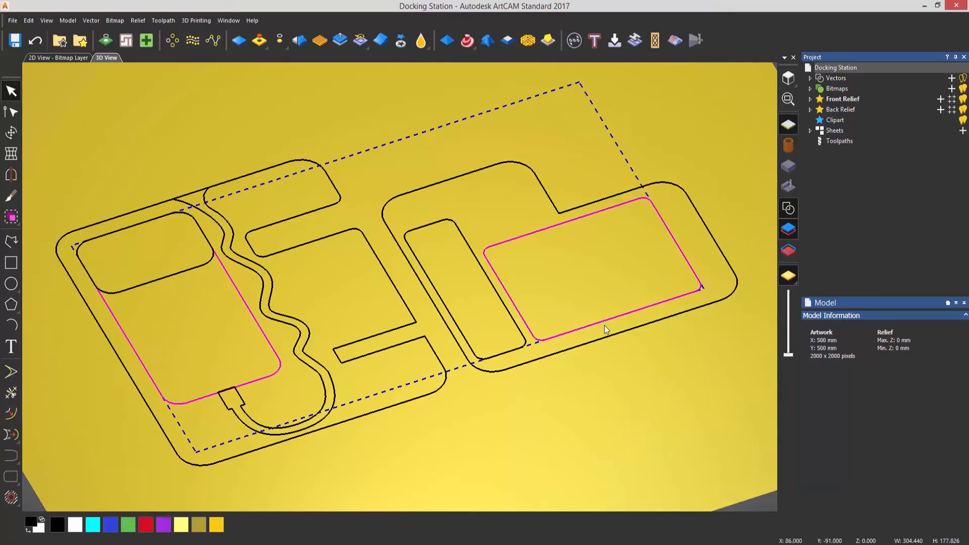
Start a 2D Area Clearance toolpath for the two selected pocket vectors with a finish depth of 8 mm
{"action": "left_click", "coordinate": [839, 143]}
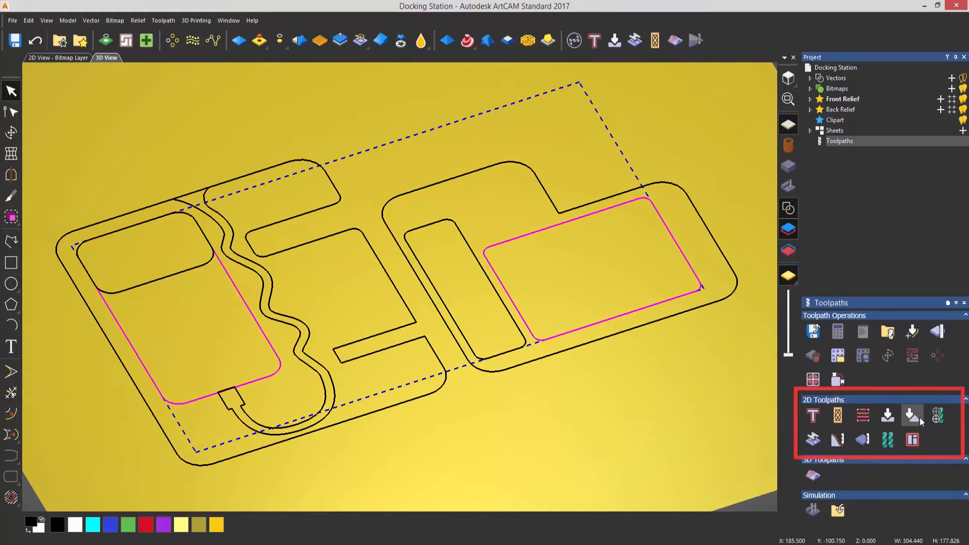
{"action": "left_click", "coordinate": [865, 418]}
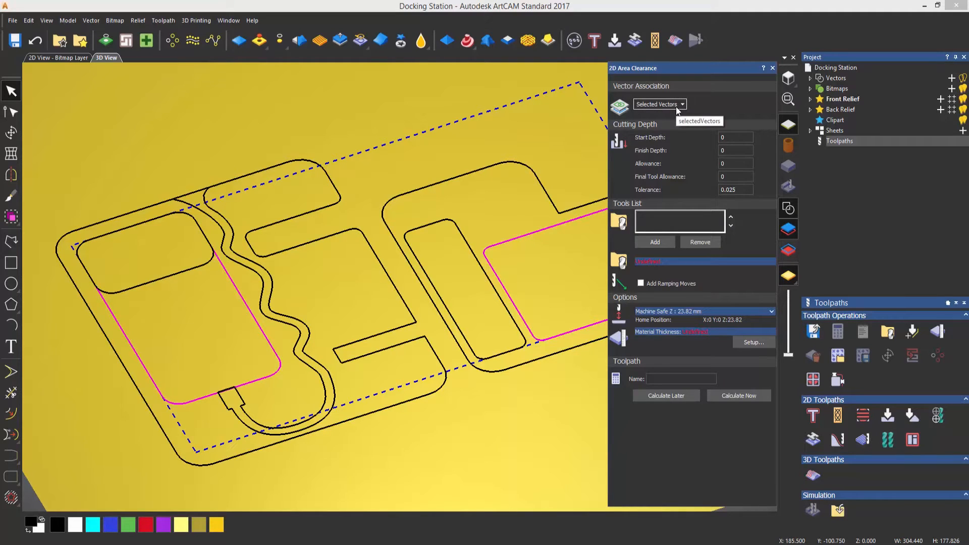
{"action": "left_click_drag", "start_coordinate": [734, 150], "coordinate": [673, 146]}
{"action": "type", "text": "5"}
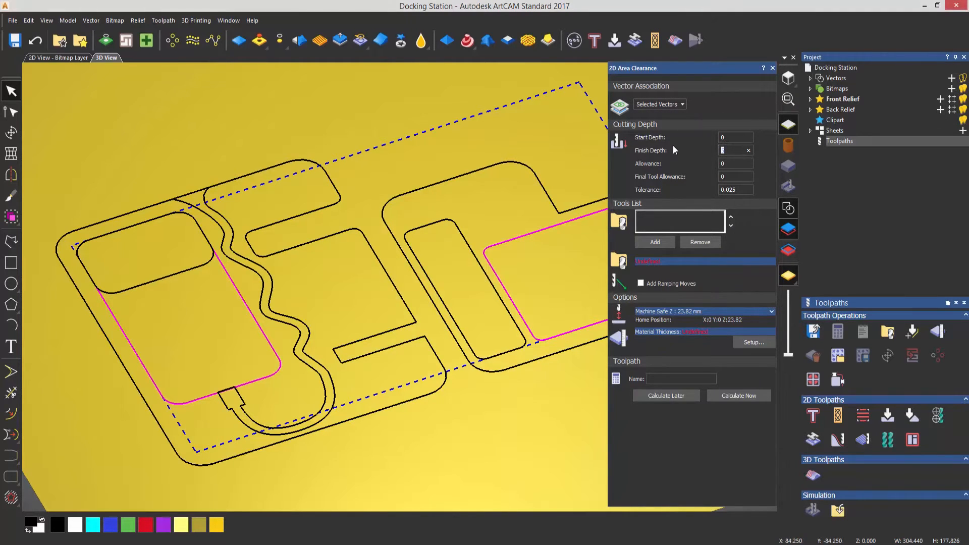
{"action": "type", "text": "8"}
Add the End Mill 10 mm from the metric Wood or Plastic roughing tools to the toolpath's tool list
{"action": "left_click", "coordinate": [657, 241]}
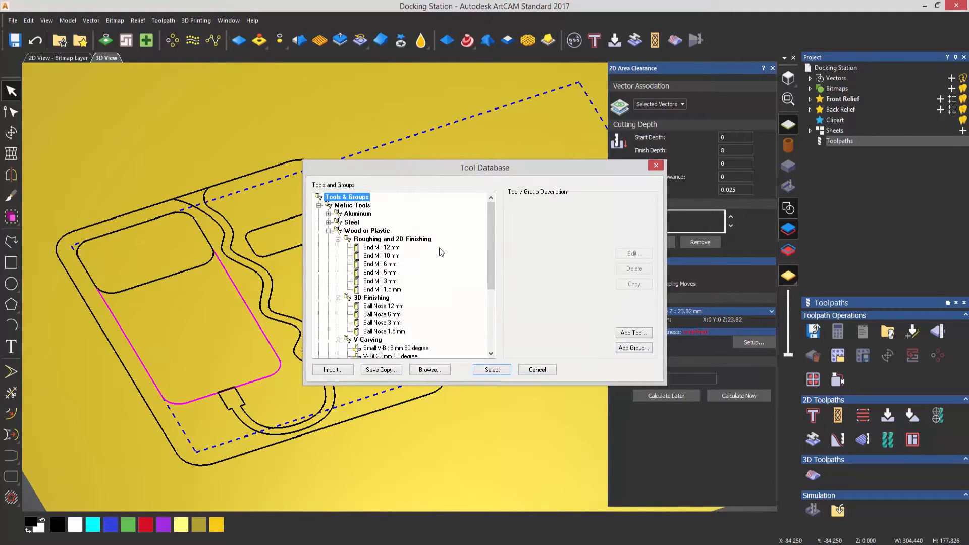
{"action": "left_click", "coordinate": [328, 230]}
{"action": "left_click", "coordinate": [318, 205]}
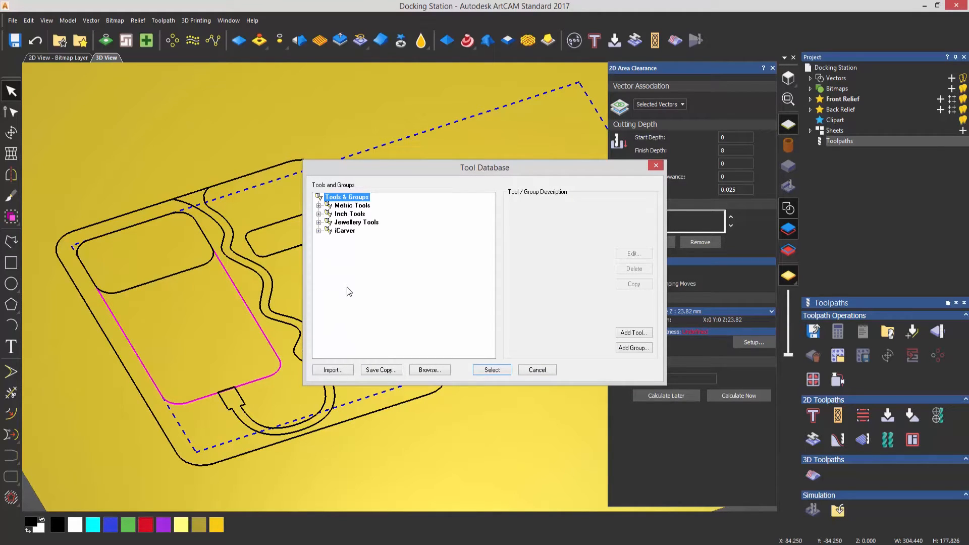
{"action": "left_click", "coordinate": [318, 206]}
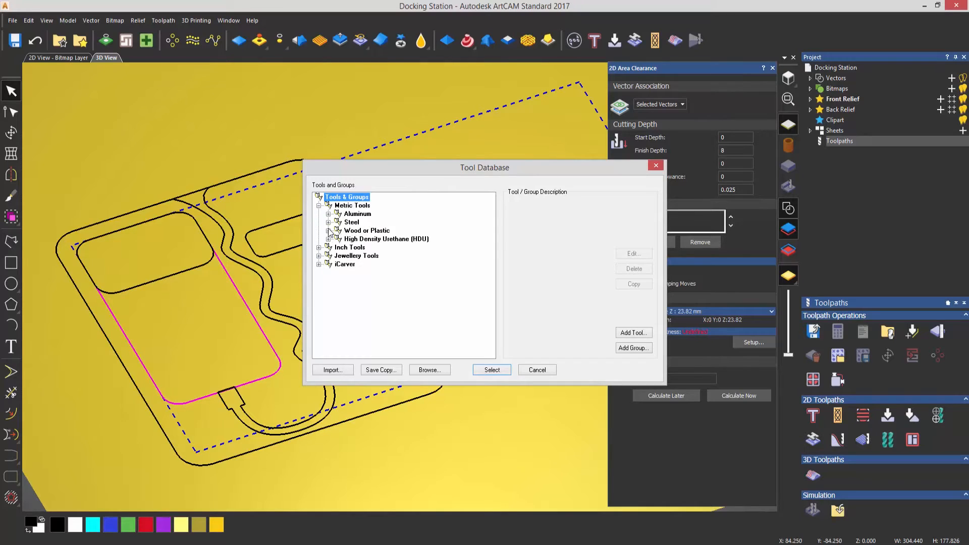
{"action": "left_click", "coordinate": [328, 231]}
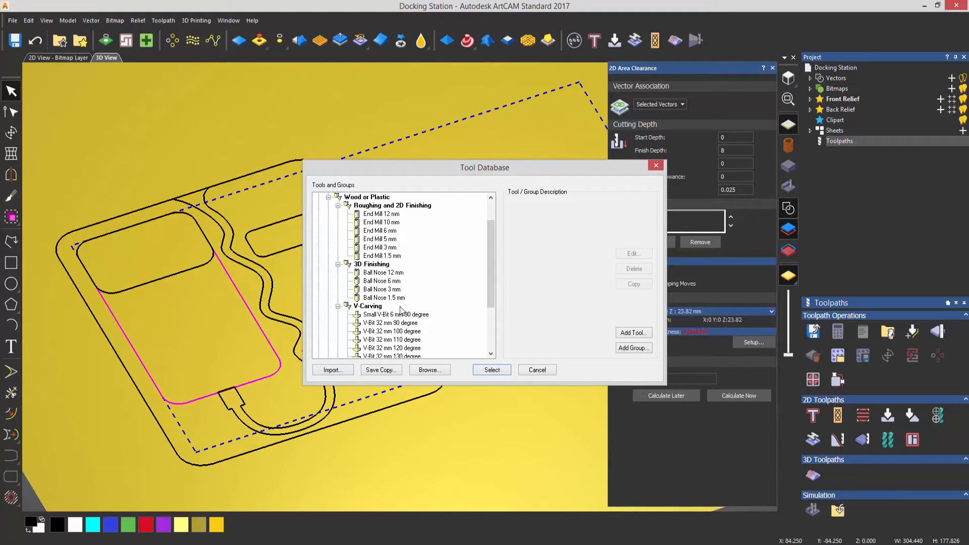
{"action": "left_click", "coordinate": [382, 222]}
{"action": "left_click", "coordinate": [491, 370]}
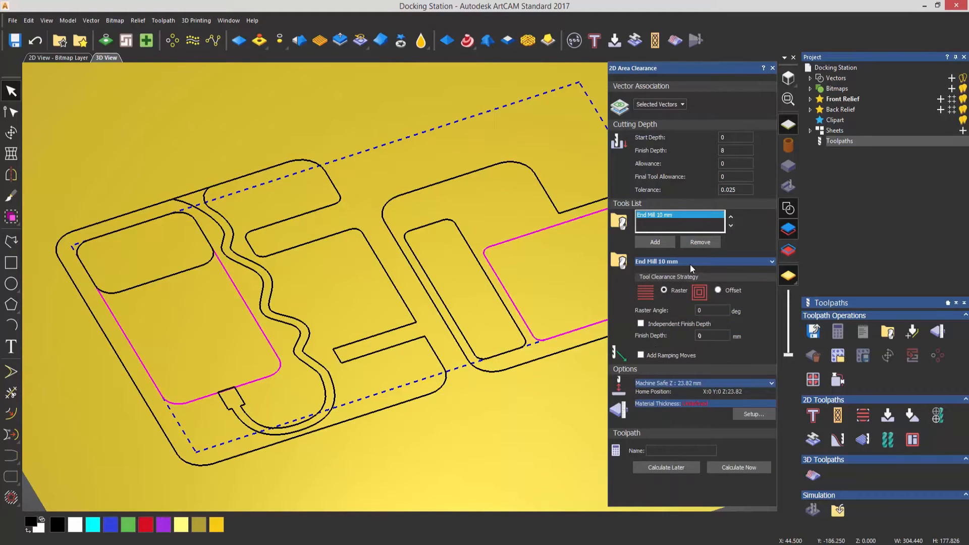
Review the 10 mm end mill's cutting parameters and set its clearance strategy to Offset
{"action": "left_click", "coordinate": [683, 262]}
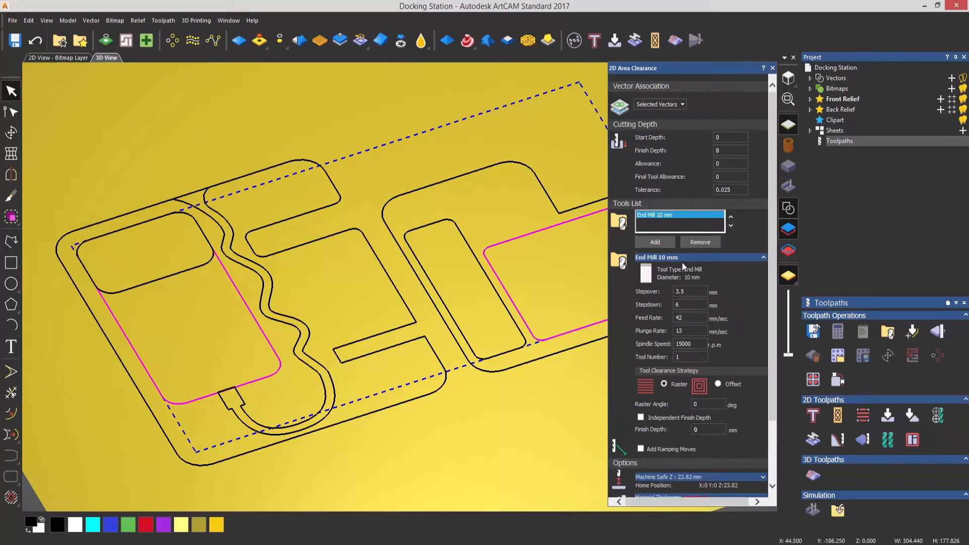
{"action": "left_click", "coordinate": [685, 259]}
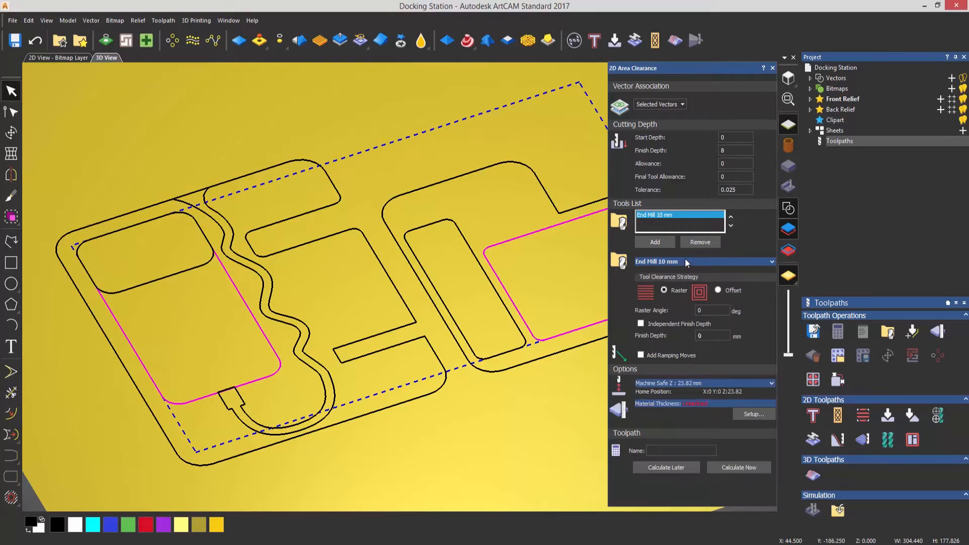
{"action": "left_click", "coordinate": [659, 261]}
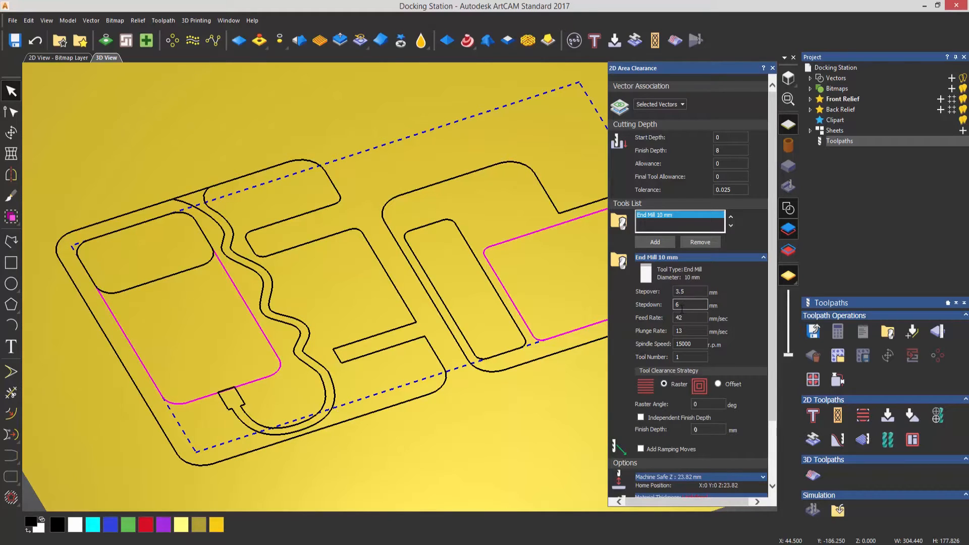
{"action": "left_click_drag", "start_coordinate": [680, 306], "coordinate": [649, 304]}
{"action": "left_click", "coordinate": [661, 259]}
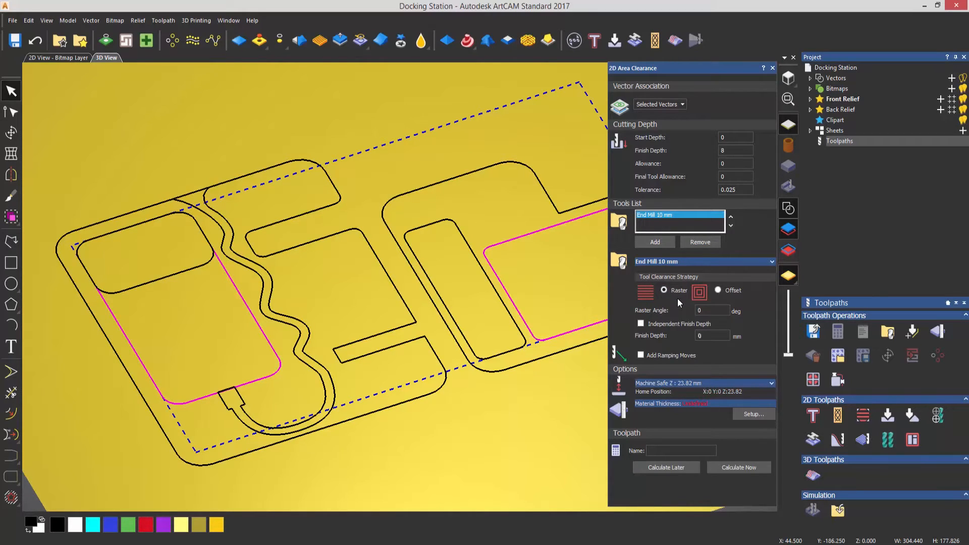
{"action": "left_click", "coordinate": [718, 291]}
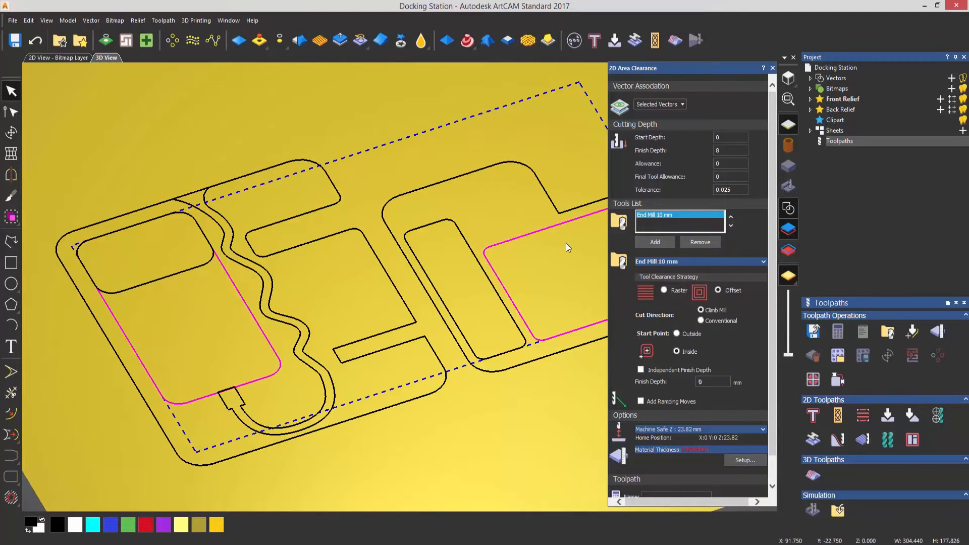
Set up the material block with a thickness of 12 mm
{"action": "scroll", "coordinate": [715, 398], "scroll_direction": "down", "scroll_amount": 2}
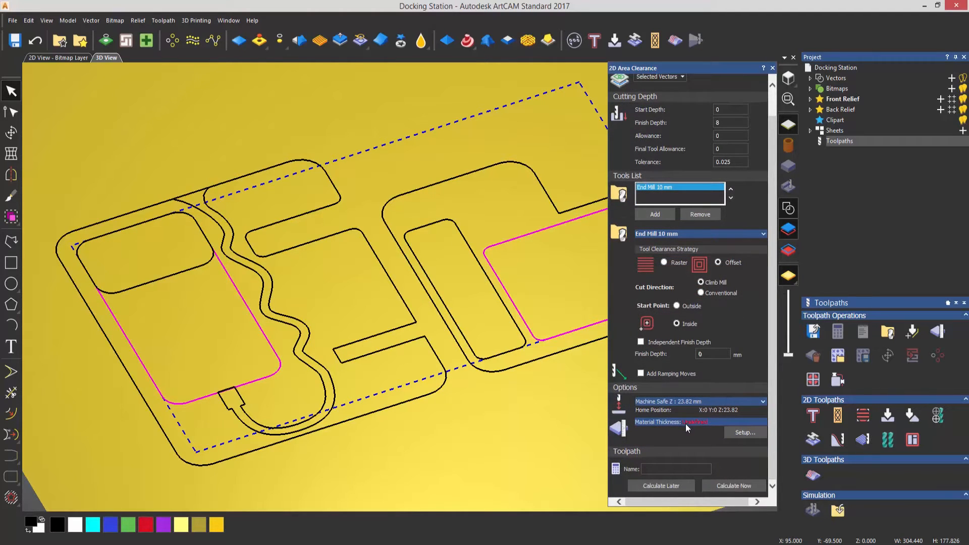
{"action": "left_click", "coordinate": [742, 432]}
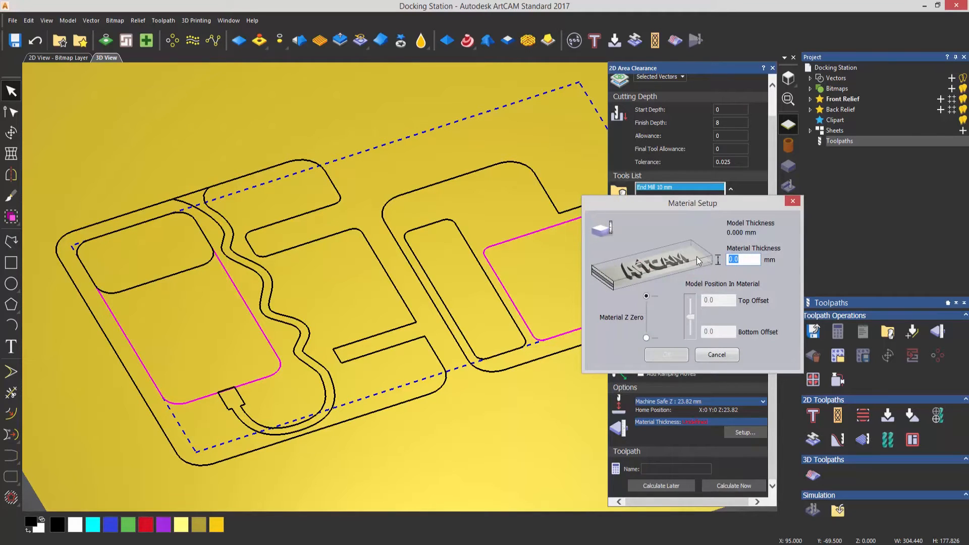
{"action": "type", "text": "12.0"}
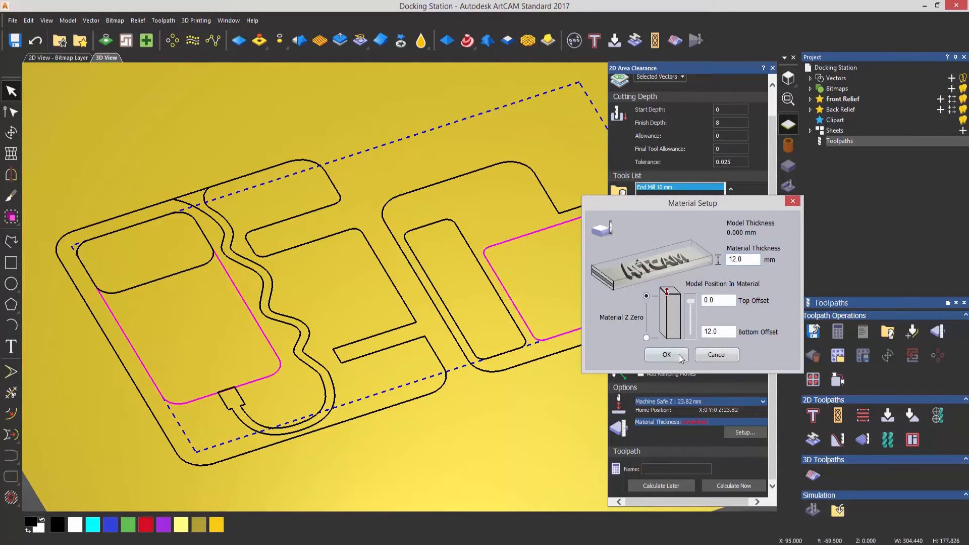
{"action": "left_click", "coordinate": [679, 354]}
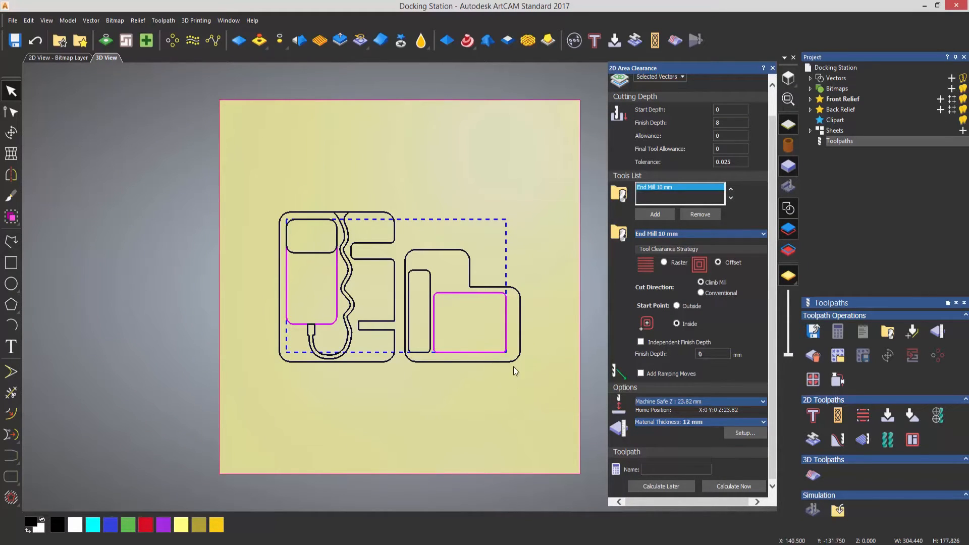
Calculate the area clearance toolpath for the two pockets and close its settings
{"action": "left_click_drag", "start_coordinate": [513, 366], "coordinate": [552, 185]}
{"action": "scroll", "coordinate": [440, 329], "scroll_direction": "up", "scroll_amount": 2}
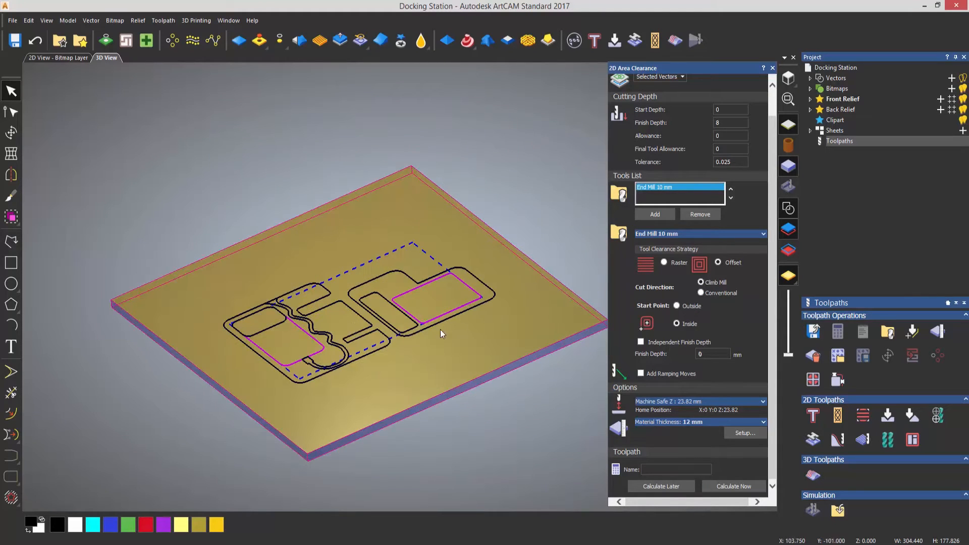
{"action": "scroll", "coordinate": [383, 329], "scroll_direction": "up", "scroll_amount": 2}
{"action": "scroll", "coordinate": [408, 337], "scroll_direction": "up", "scroll_amount": 2}
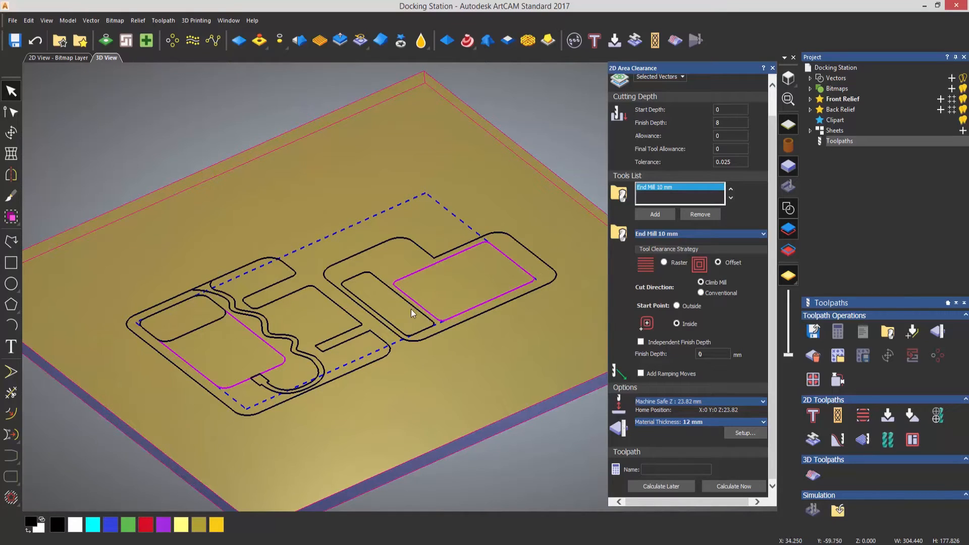
{"action": "scroll", "coordinate": [419, 290], "scroll_direction": "up", "scroll_amount": 2}
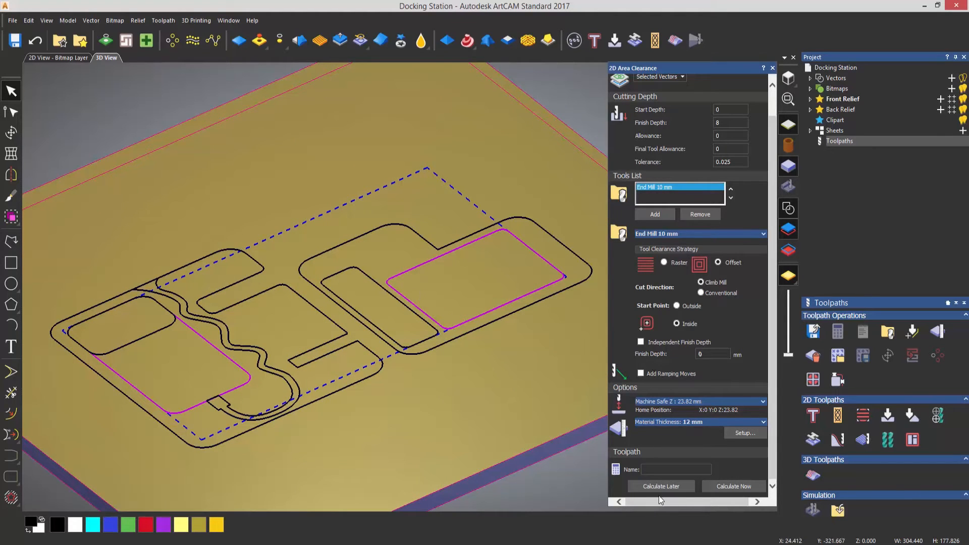
{"action": "left_click", "coordinate": [720, 486]}
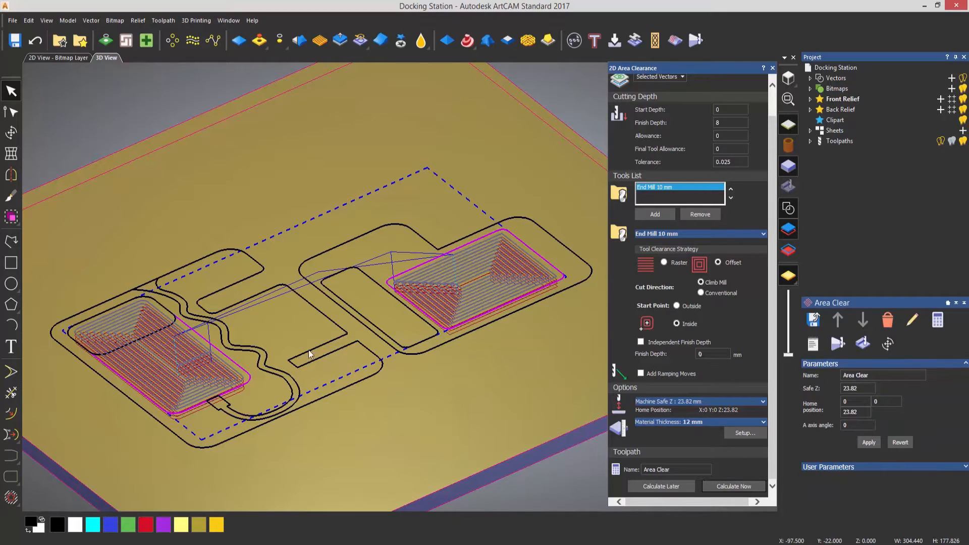
{"action": "left_click", "coordinate": [772, 68]}
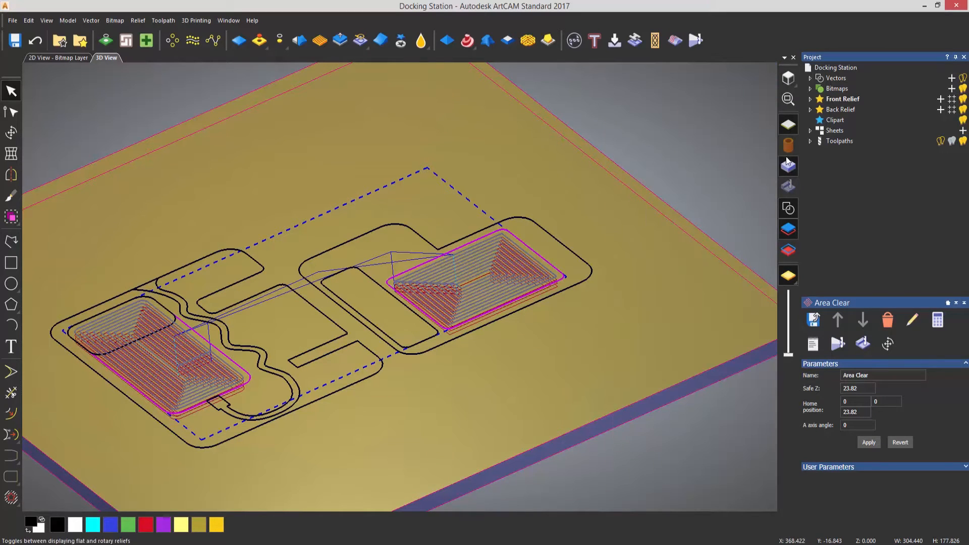
Simulate the Area Clear toolpath on the material block
{"action": "left_click", "coordinate": [809, 141]}
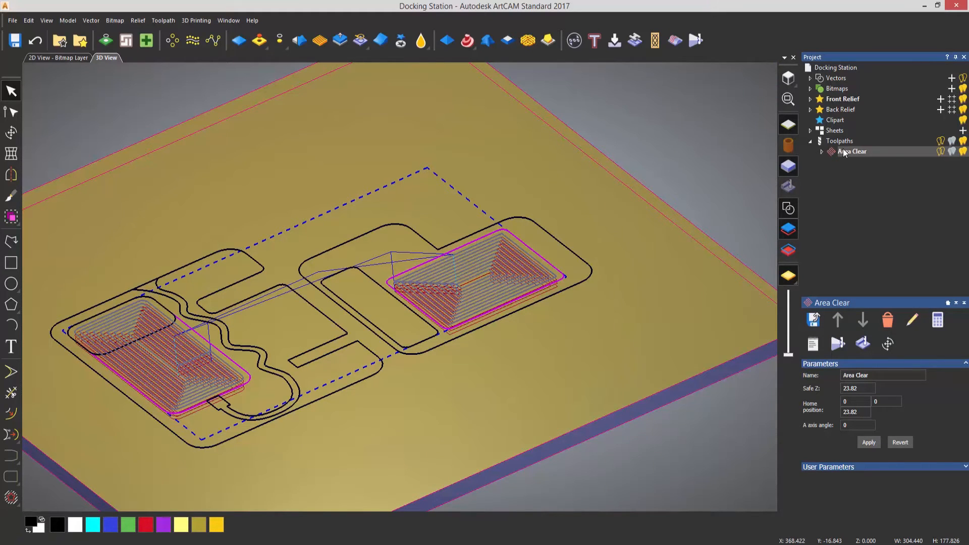
{"action": "right_click", "coordinate": [842, 152]}
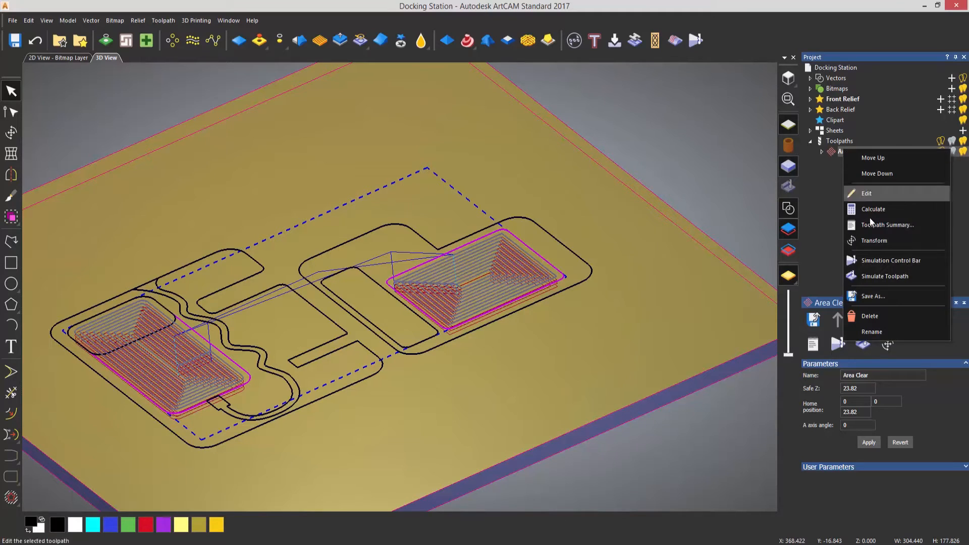
{"action": "left_click", "coordinate": [883, 276]}
{"action": "left_click", "coordinate": [454, 363]}
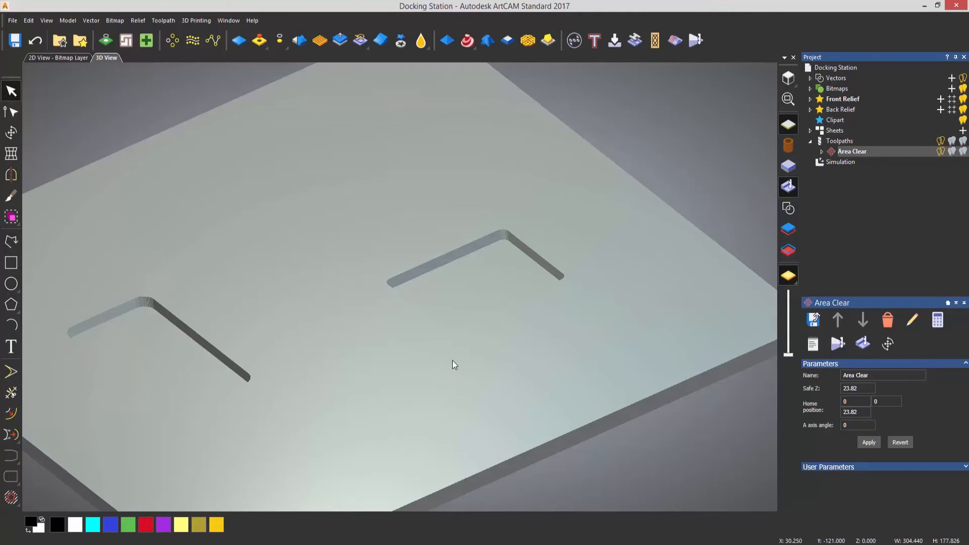
Delete the simulation and turn the vector display back on
{"action": "right_click", "coordinate": [843, 161]}
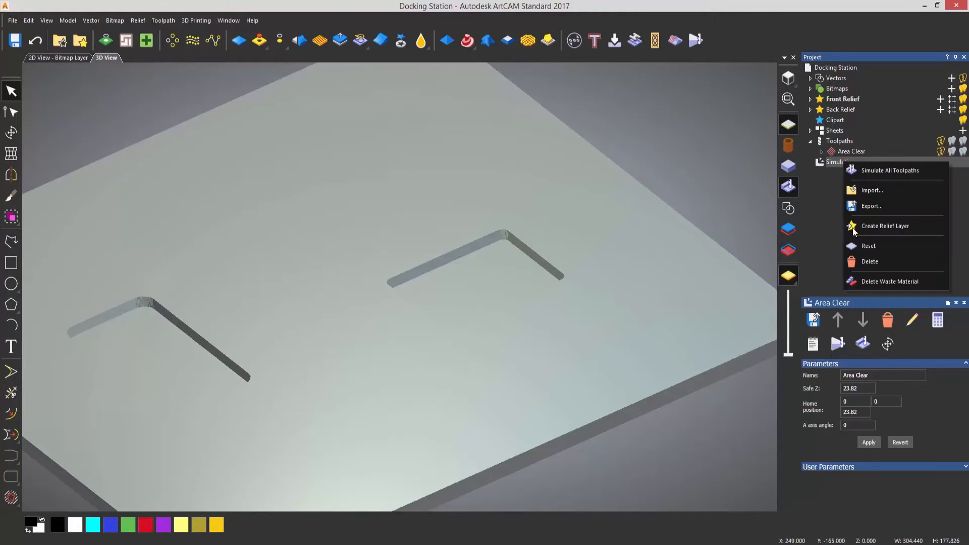
{"action": "left_click", "coordinate": [865, 262]}
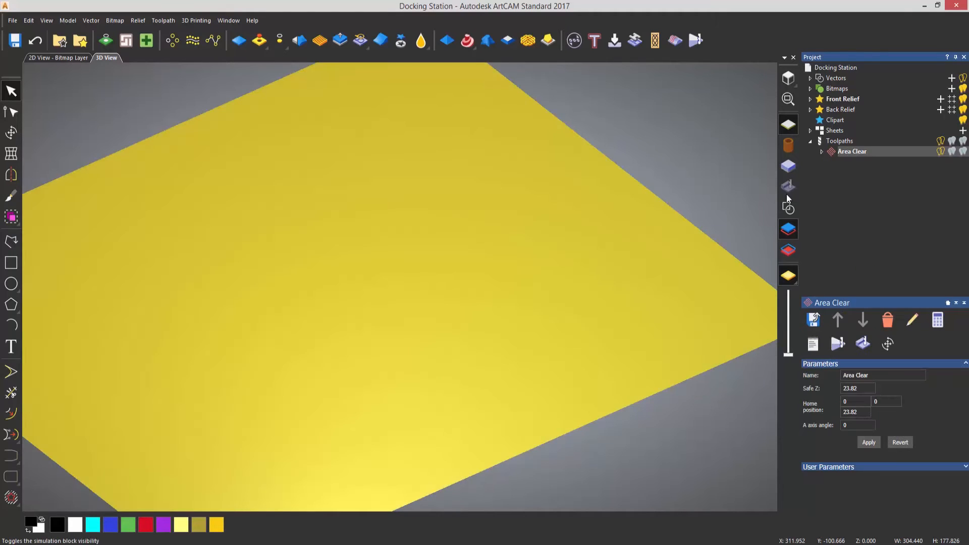
{"action": "left_click", "coordinate": [789, 207]}
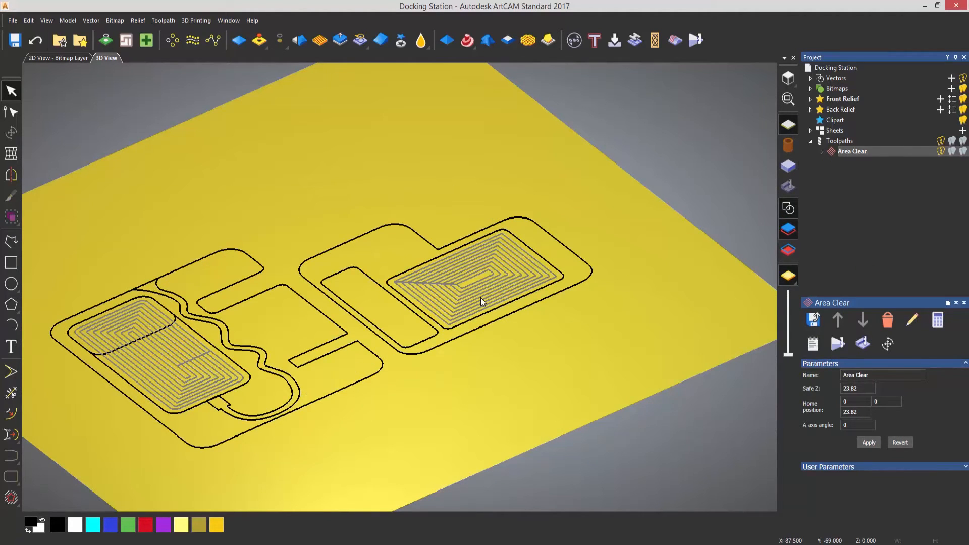
Start a 2D Area Clearance toolpath for the wavy cable channel vector with a finish depth of 5 mm
{"action": "scroll", "coordinate": [346, 380], "scroll_direction": "up", "scroll_amount": 3}
{"action": "left_click", "coordinate": [347, 379]}
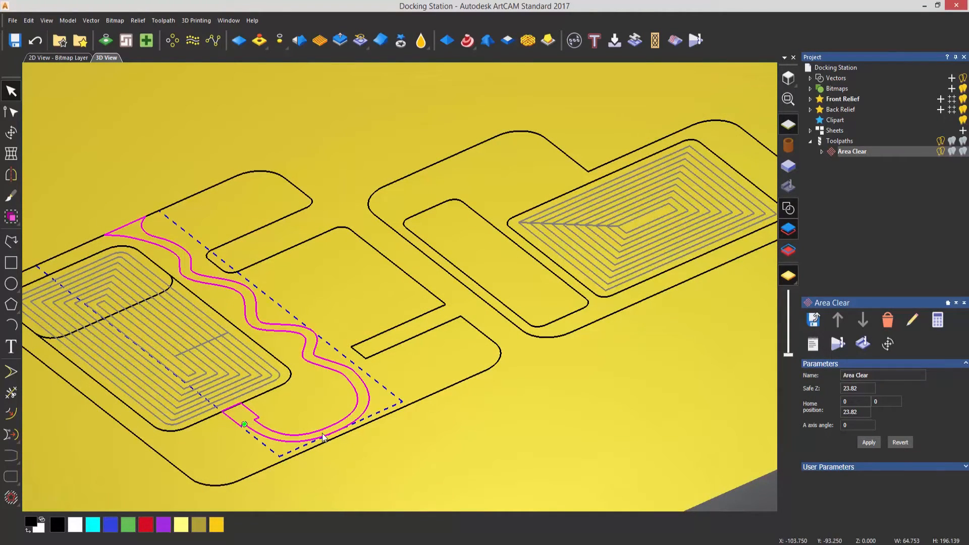
{"action": "left_click", "coordinate": [835, 143]}
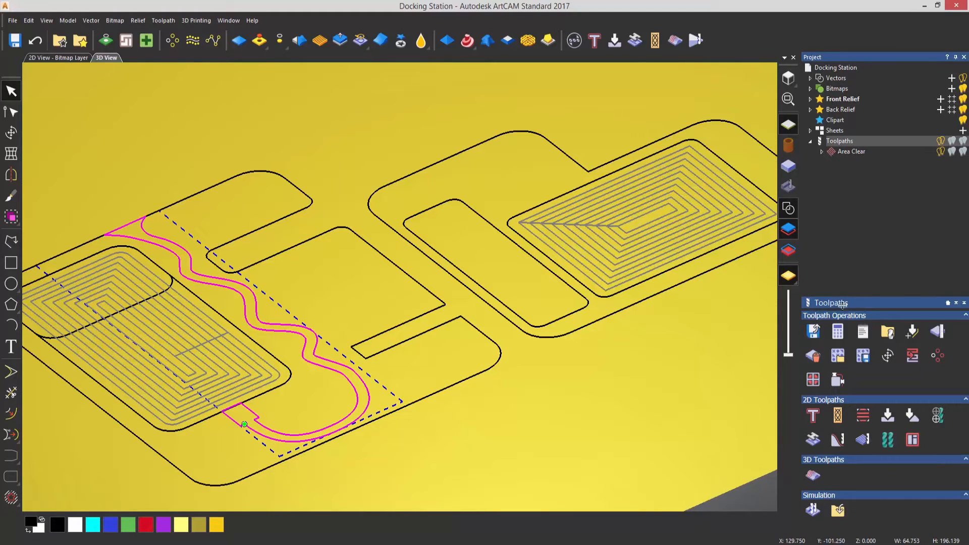
{"action": "left_click", "coordinate": [857, 418]}
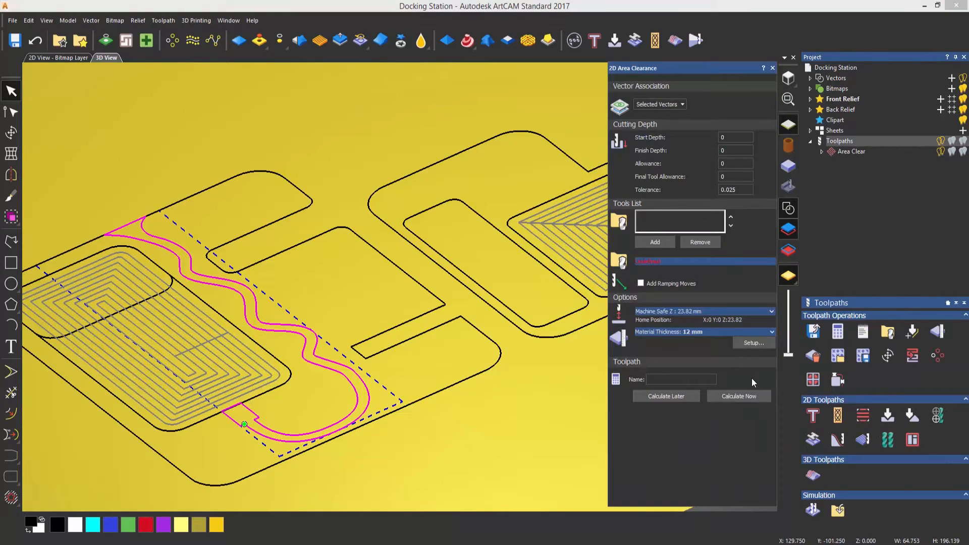
{"action": "left_click", "coordinate": [731, 150]}
{"action": "type", "text": "5"}
Add the End Mill 3 mm to the cable channel toolpath and set its clearance strategy to Offset
{"action": "left_click", "coordinate": [665, 240]}
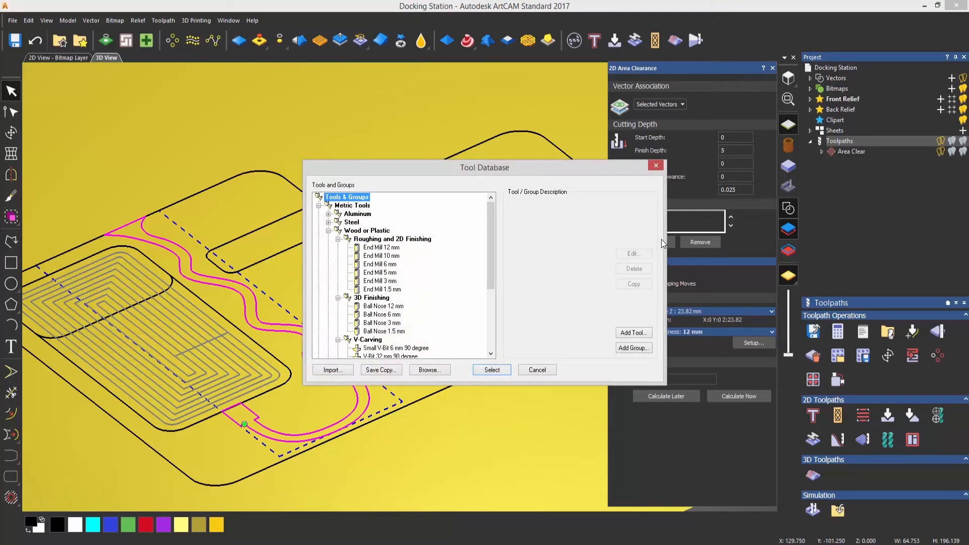
{"action": "left_click", "coordinate": [391, 281]}
{"action": "left_click", "coordinate": [489, 370]}
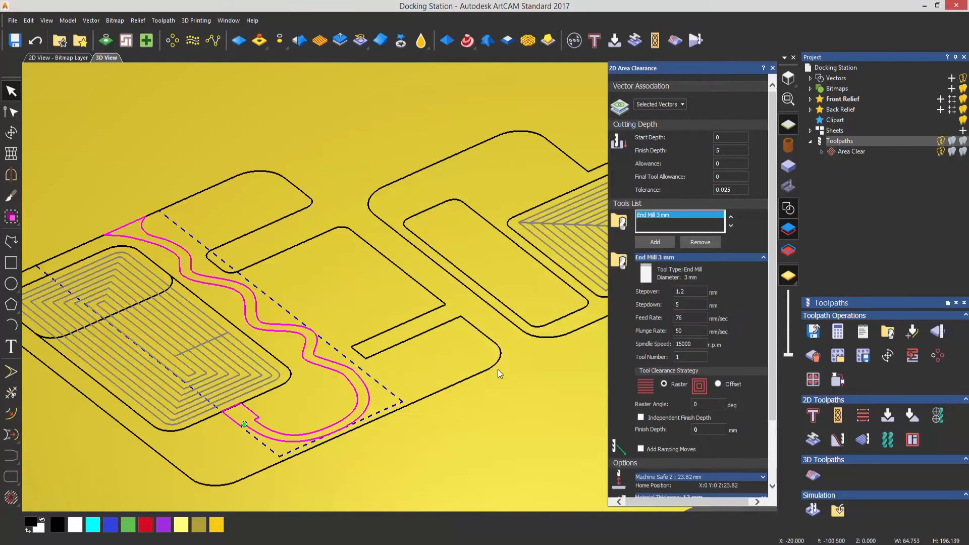
{"action": "left_click", "coordinate": [708, 258]}
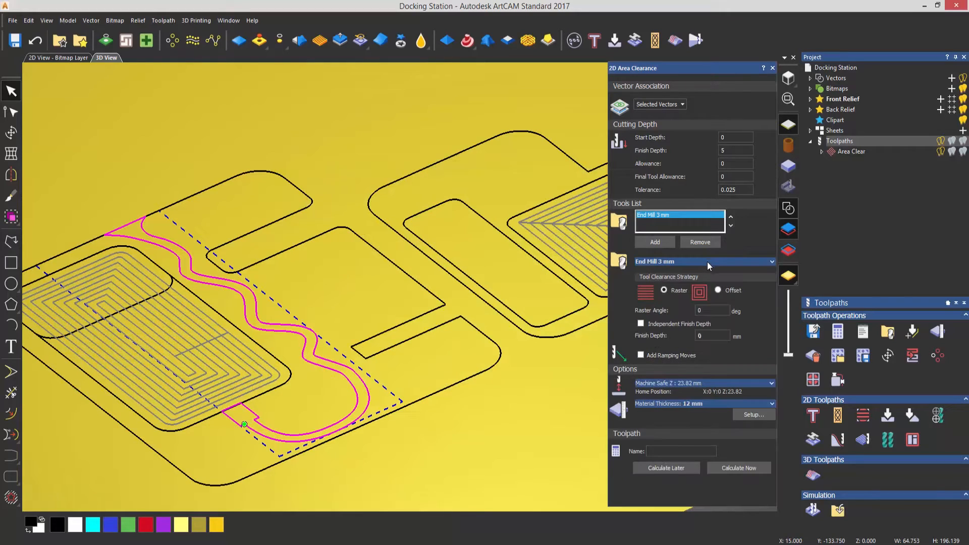
{"action": "left_click", "coordinate": [718, 290]}
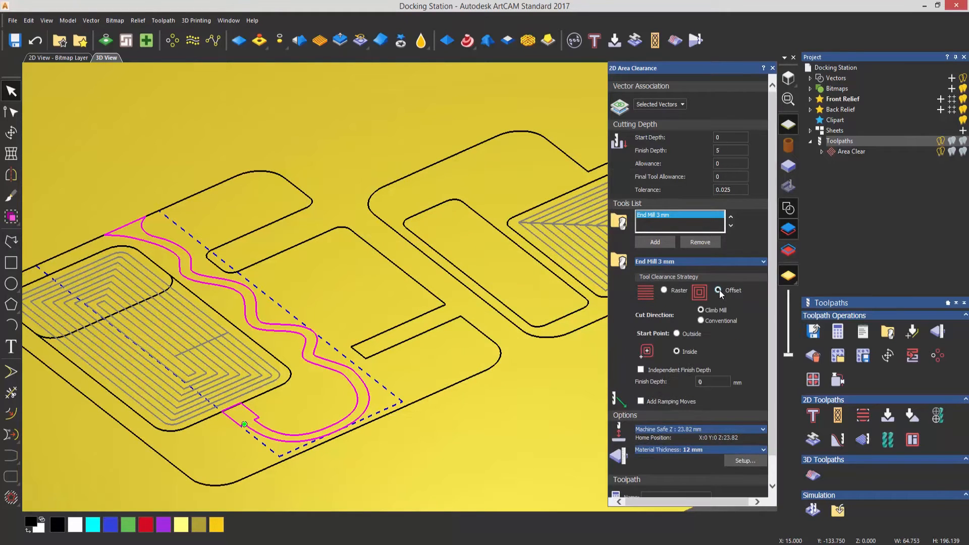
Calculate the wavy cable channel's area clearance toolpath and hide the 2D and 3D previews of all toolpaths
{"action": "scroll", "coordinate": [772, 368], "scroll_direction": "down", "scroll_amount": 1}
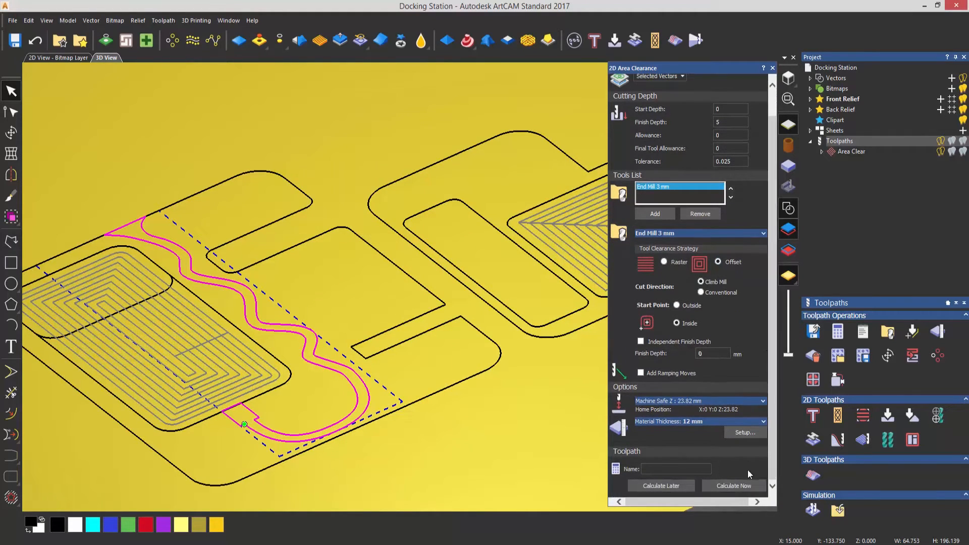
{"action": "left_click", "coordinate": [746, 486]}
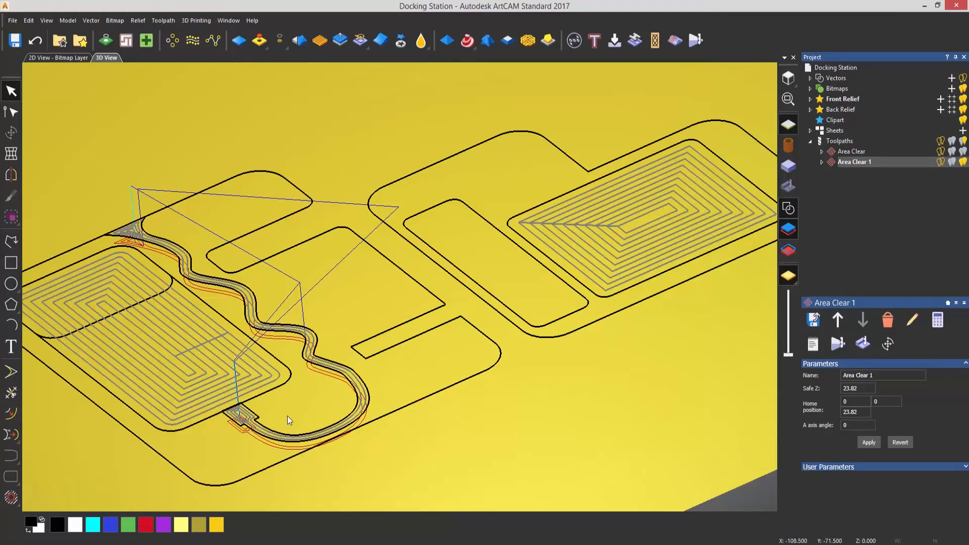
{"action": "left_click", "coordinate": [940, 152]}
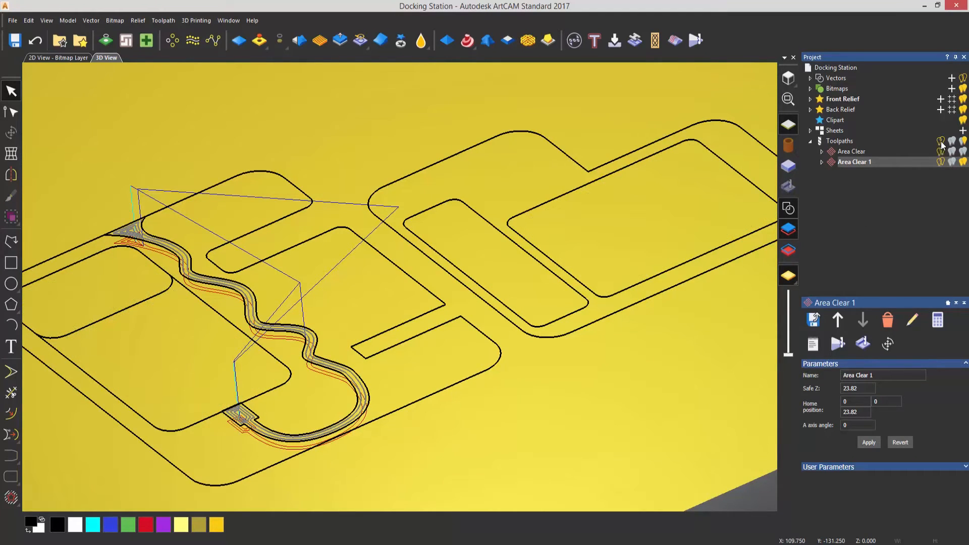
{"action": "left_click", "coordinate": [941, 143]}
{"action": "left_click", "coordinate": [942, 144]}
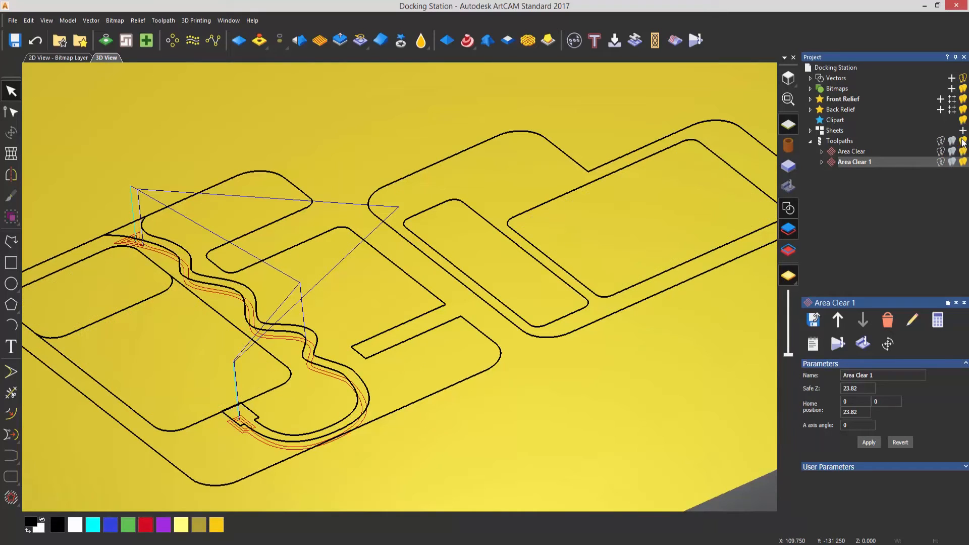
{"action": "left_click", "coordinate": [963, 142]}
{"action": "left_click", "coordinate": [963, 142]}
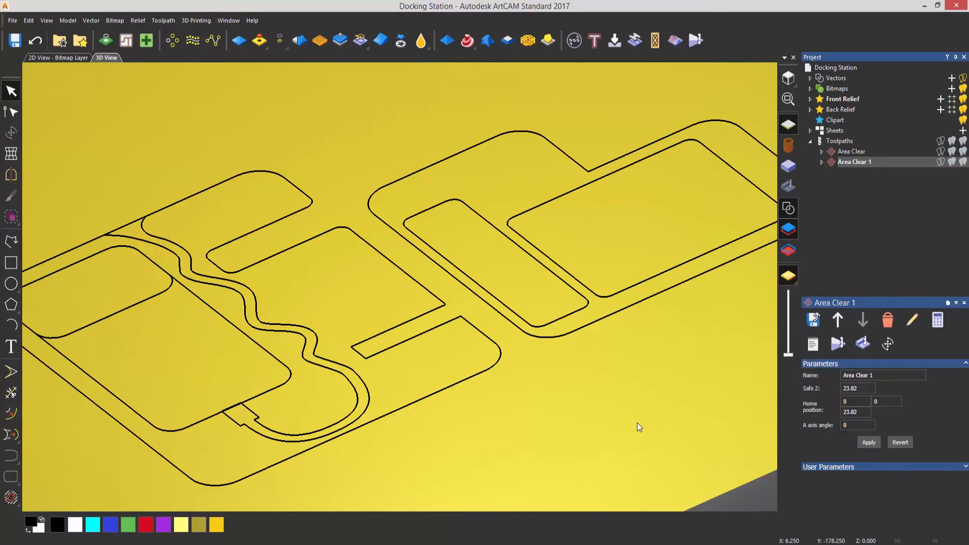
Start a Profiling toolpath for the two rounded cut-out vectors, one in each part, with the profile side set to Inside
{"action": "left_click", "coordinate": [138, 306]}
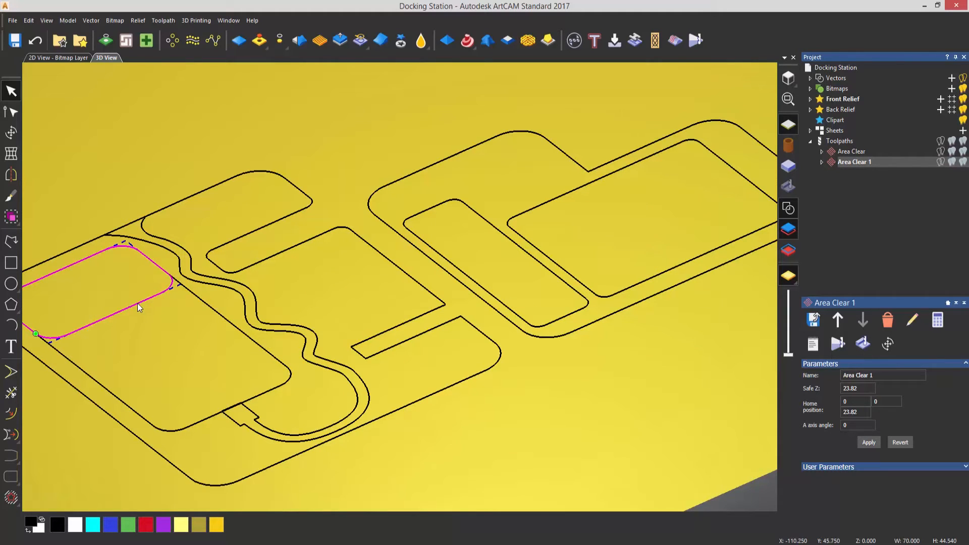
{"action": "left_click", "coordinate": [507, 307], "text": "shift"}
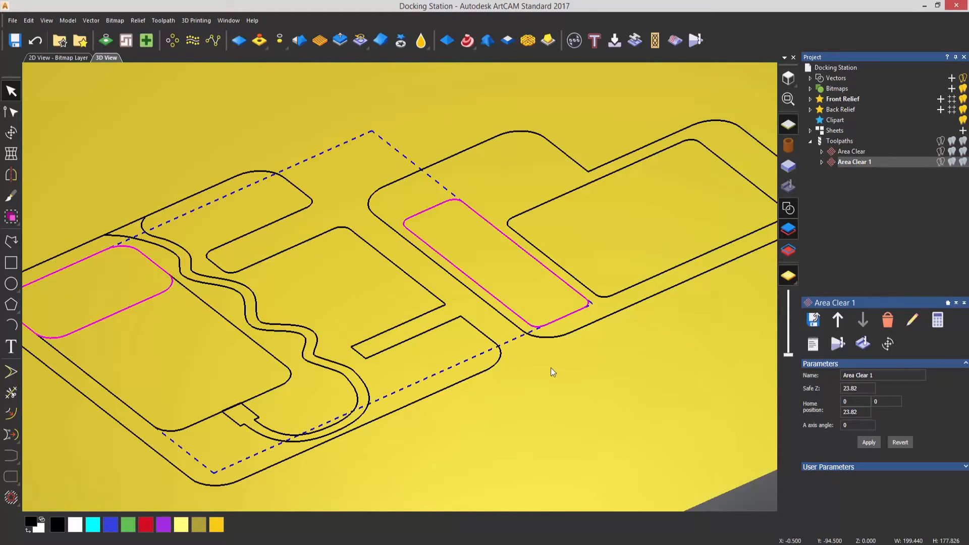
{"action": "left_click", "coordinate": [843, 142]}
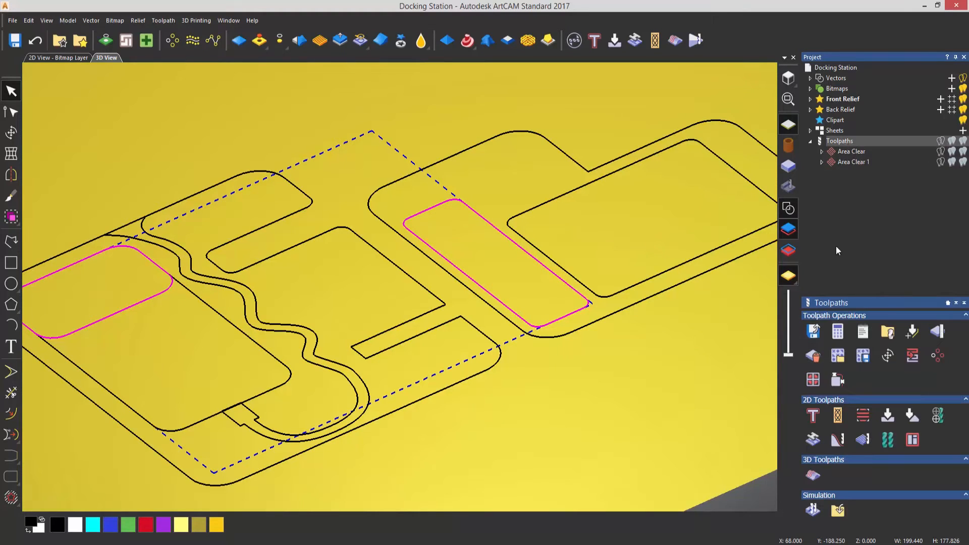
{"action": "left_click", "coordinate": [812, 416]}
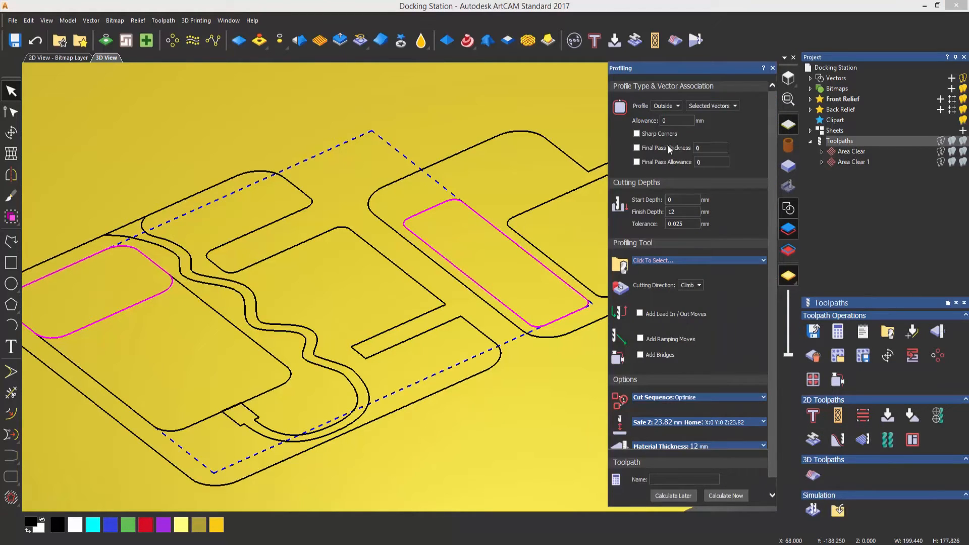
{"action": "left_click", "coordinate": [670, 106]}
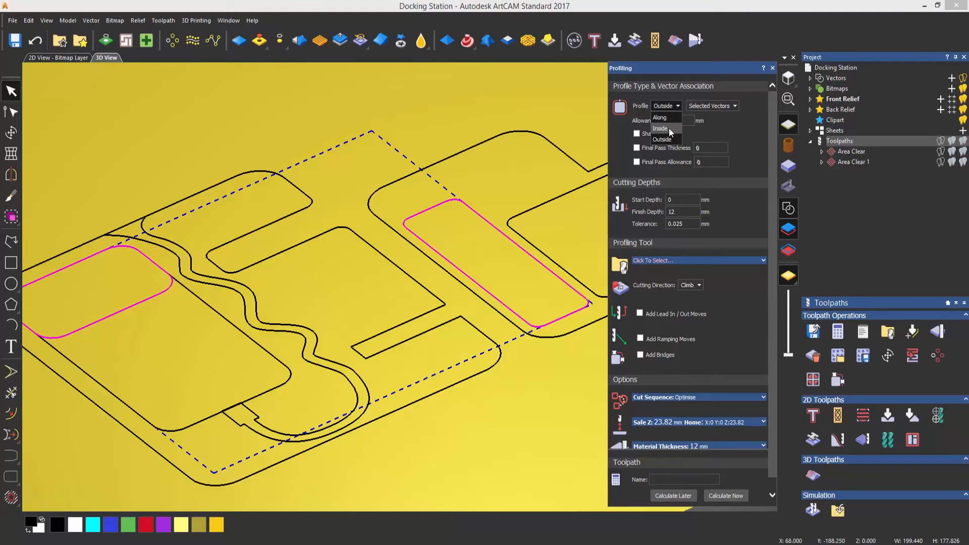
{"action": "left_click", "coordinate": [668, 128]}
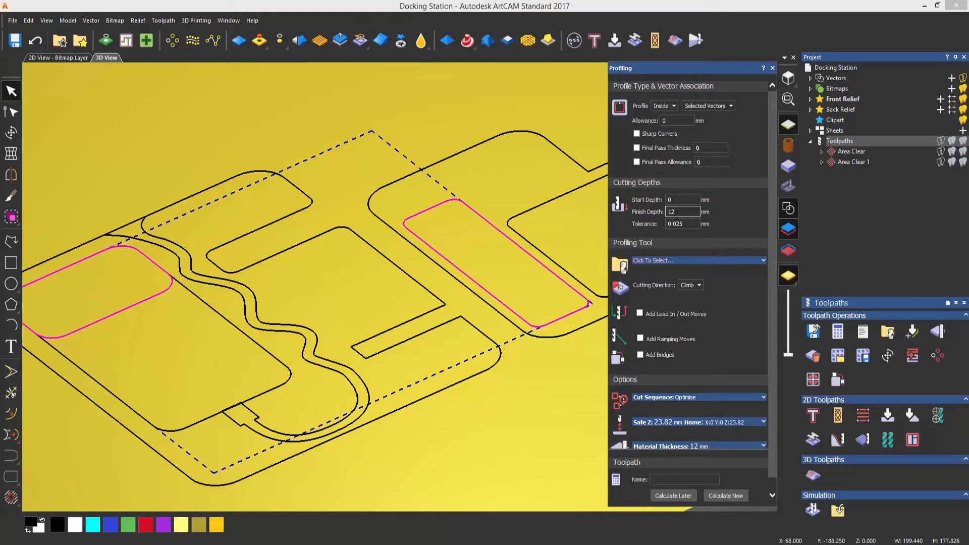
Choose the End Mill 10 mm from the wood or plastic roughing tools for the inside profile
{"action": "left_click", "coordinate": [693, 260]}
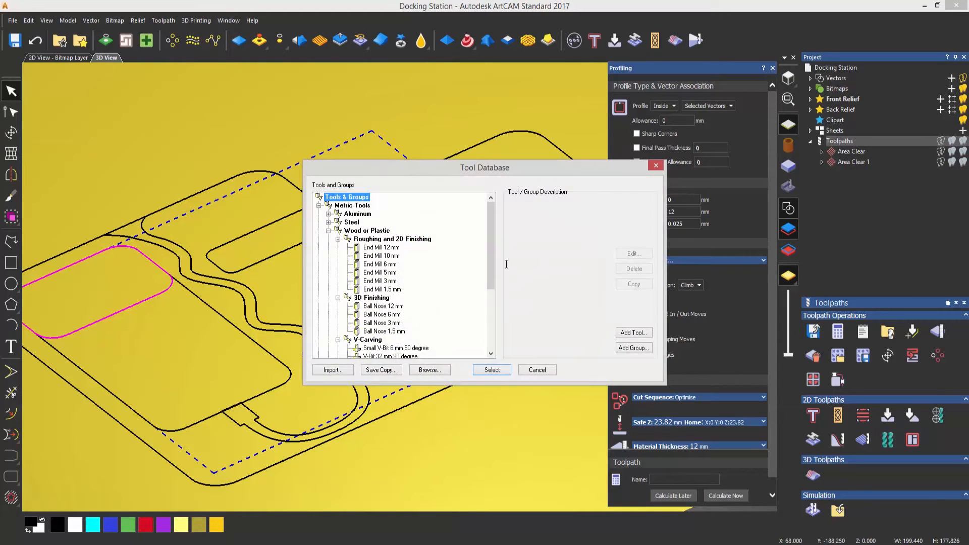
{"action": "left_click", "coordinate": [391, 255]}
{"action": "left_click", "coordinate": [492, 370]}
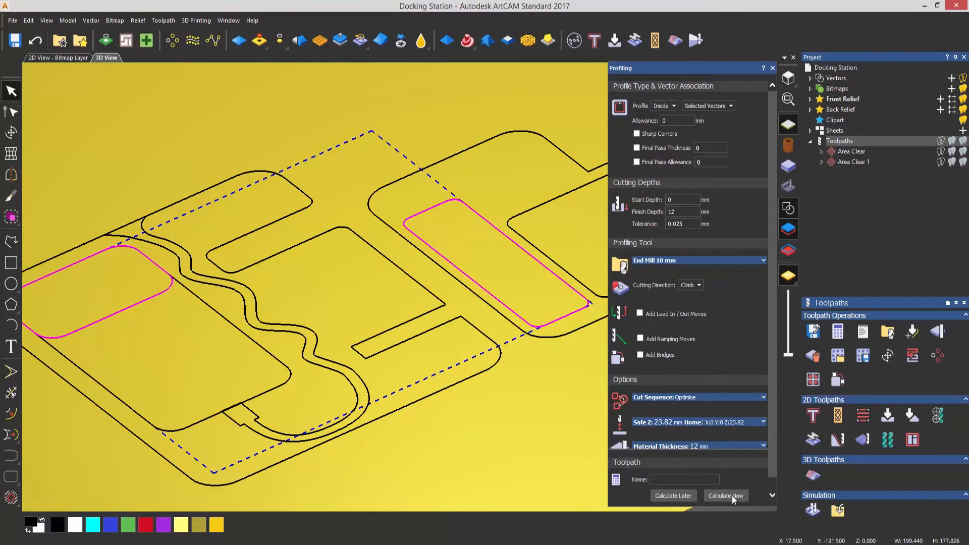
Enable bridges on the inside profile and add 2 per vector, with length 5 mm and thickness 2 mm
{"action": "left_click_drag", "start_coordinate": [773, 471], "coordinate": [773, 488]}
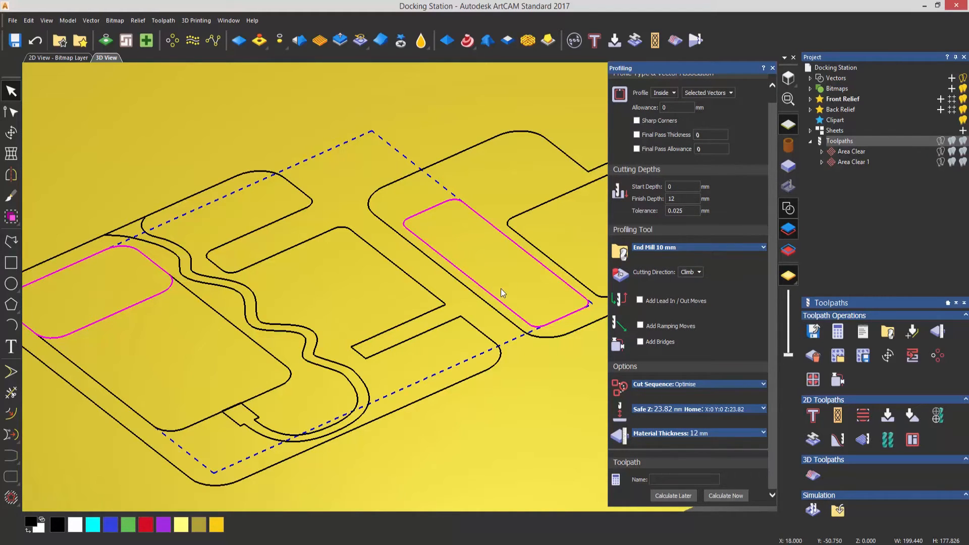
{"action": "left_click", "coordinate": [640, 342]}
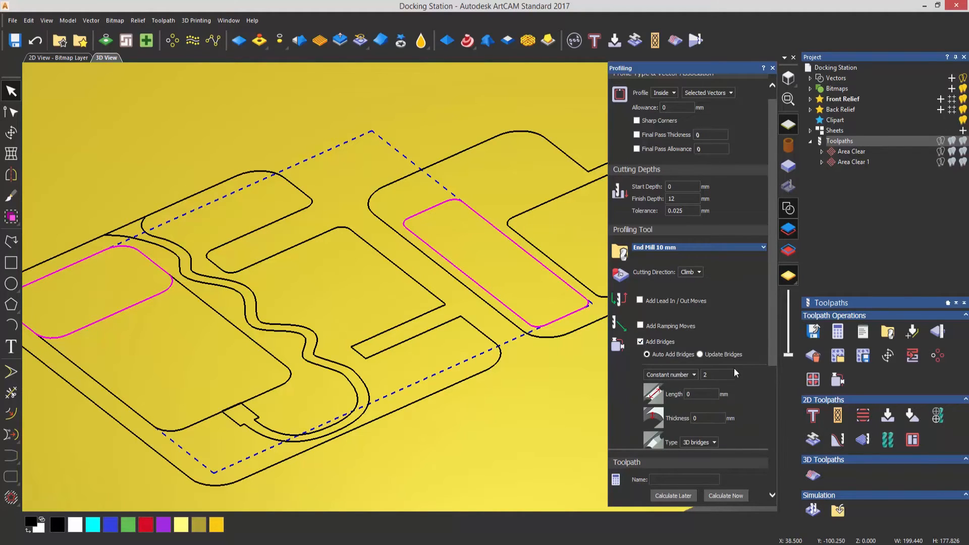
{"action": "scroll", "coordinate": [776, 356], "scroll_direction": "down", "scroll_amount": 3}
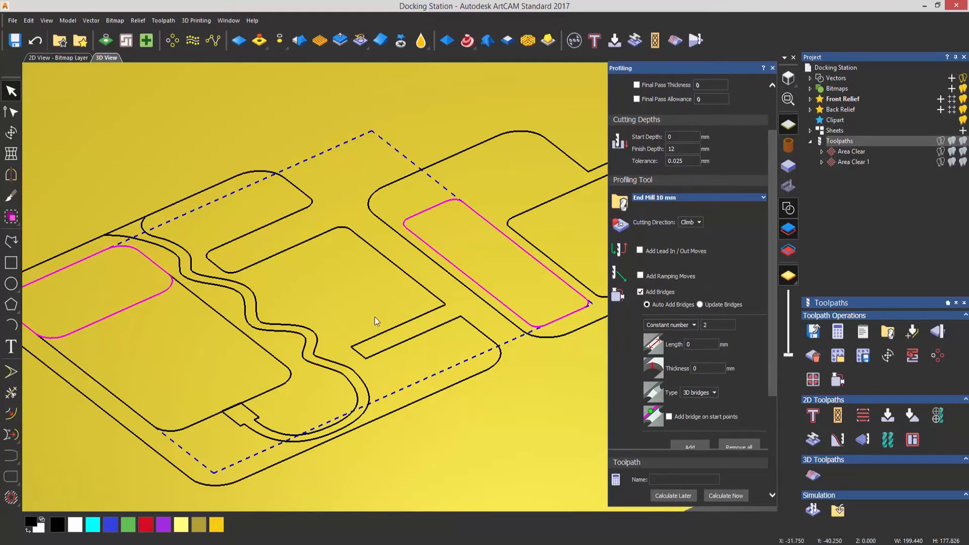
{"action": "left_click", "coordinate": [689, 344]}
{"action": "left_click_drag", "start_coordinate": [690, 344], "coordinate": [658, 347]}
{"action": "type", "text": "5"}
{"action": "key", "text": "Tab"}
{"action": "type", "text": "2"}
{"action": "left_click_drag", "start_coordinate": [767, 373], "coordinate": [770, 410]}
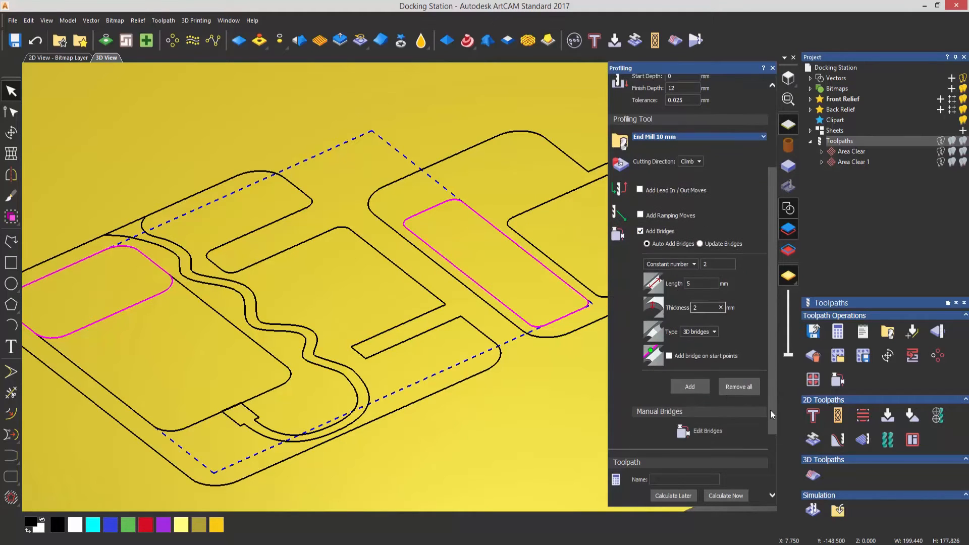
{"action": "left_click", "coordinate": [692, 381]}
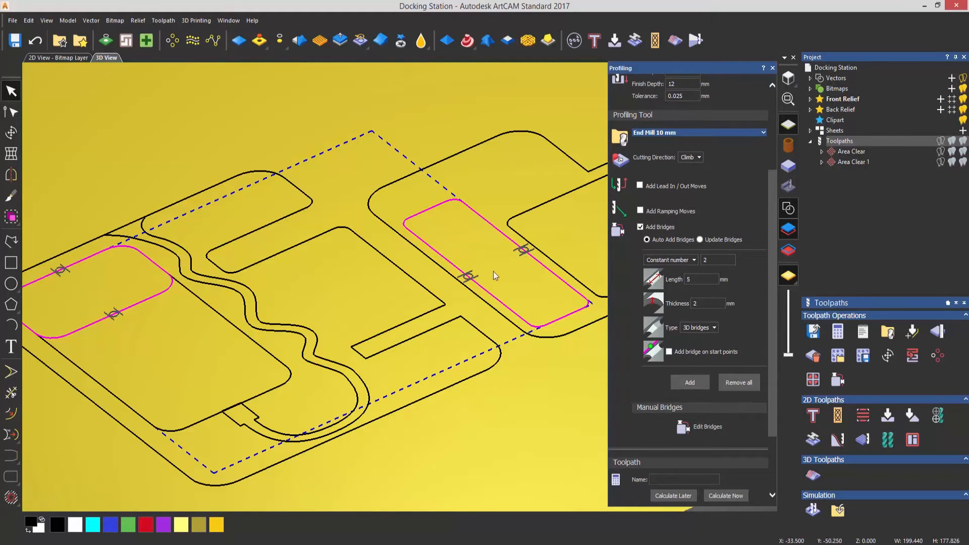
Move the narrow cut-out's two bridges from its long sides to its short ends and calculate the inside profile toolpath
{"action": "left_click", "coordinate": [698, 427]}
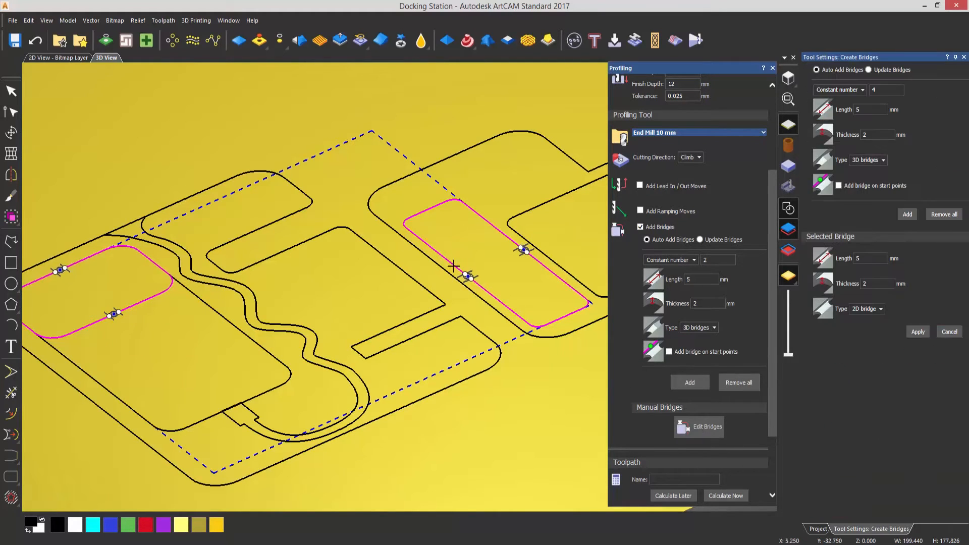
{"action": "mouse_move", "coordinate": [467, 276]}
{"action": "left_mouse_down"}
{"action": "mouse_move", "coordinate": [416, 240]}
{"action": "mouse_move", "coordinate": [524, 326]}
{"action": "mouse_move", "coordinate": [575, 326]}
{"action": "left_mouse_up"}
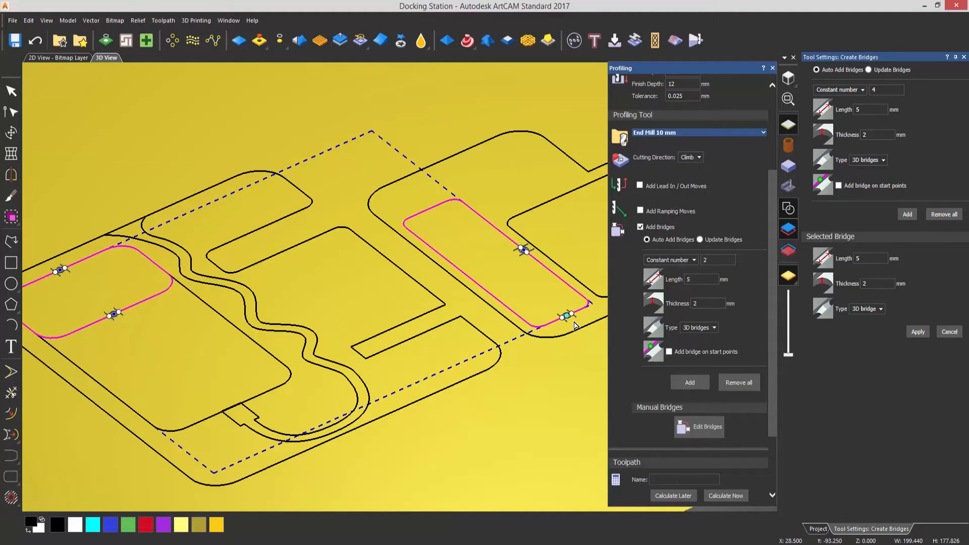
{"action": "left_click_drag", "start_coordinate": [524, 251], "coordinate": [430, 217]}
{"action": "left_click", "coordinate": [703, 423]}
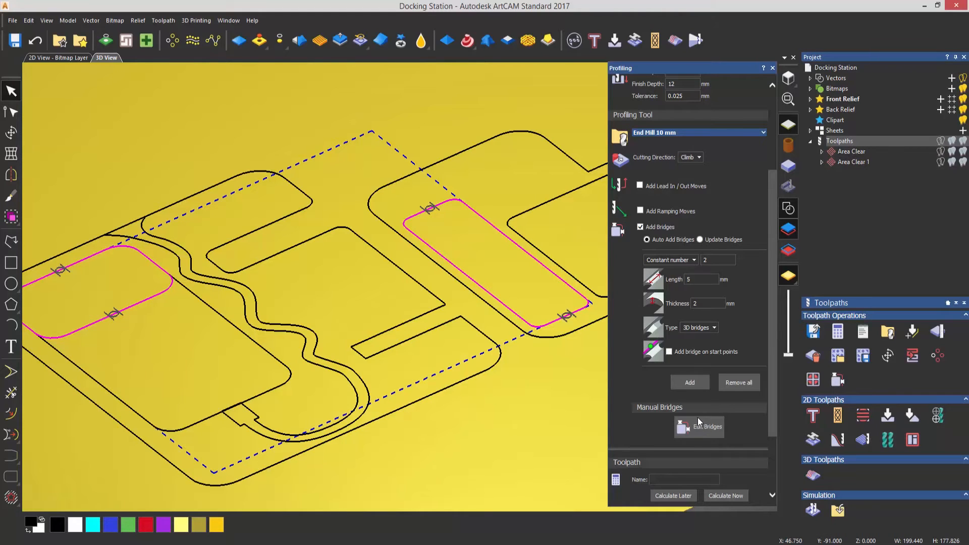
{"action": "left_click", "coordinate": [727, 496]}
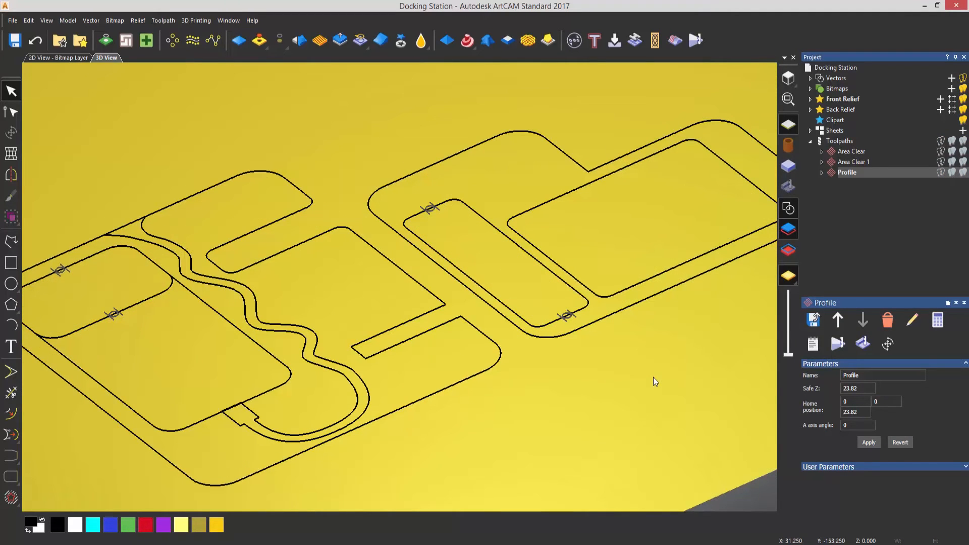
Start an Outside Profiling toolpath for the outer outlines of both parts using the End Mill 10 mm
{"action": "left_click", "coordinate": [451, 386]}
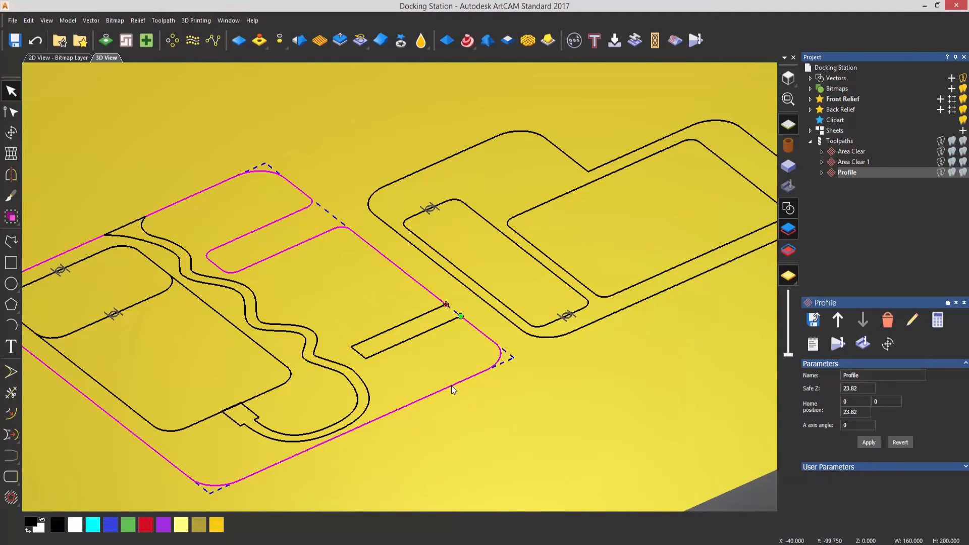
{"action": "left_click", "coordinate": [564, 335], "text": "shift"}
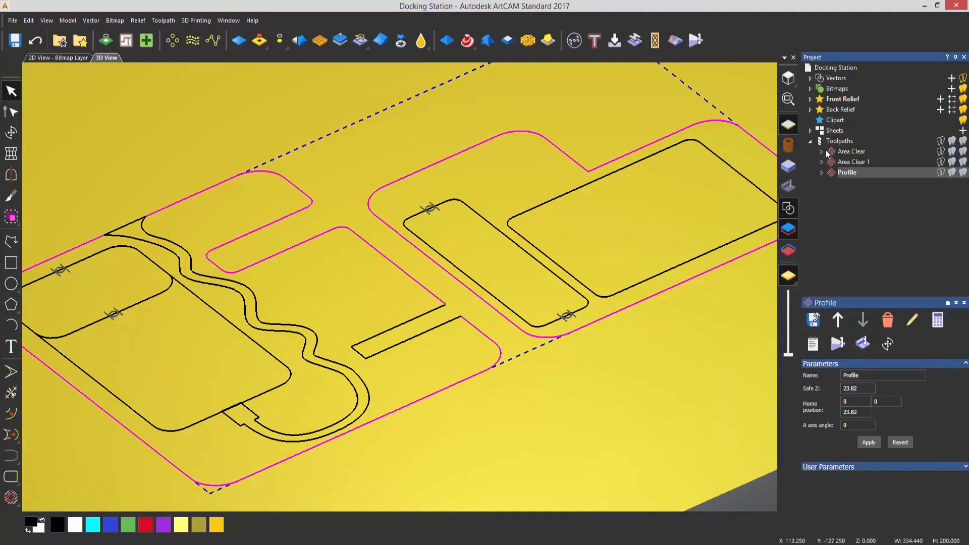
{"action": "left_click", "coordinate": [839, 141]}
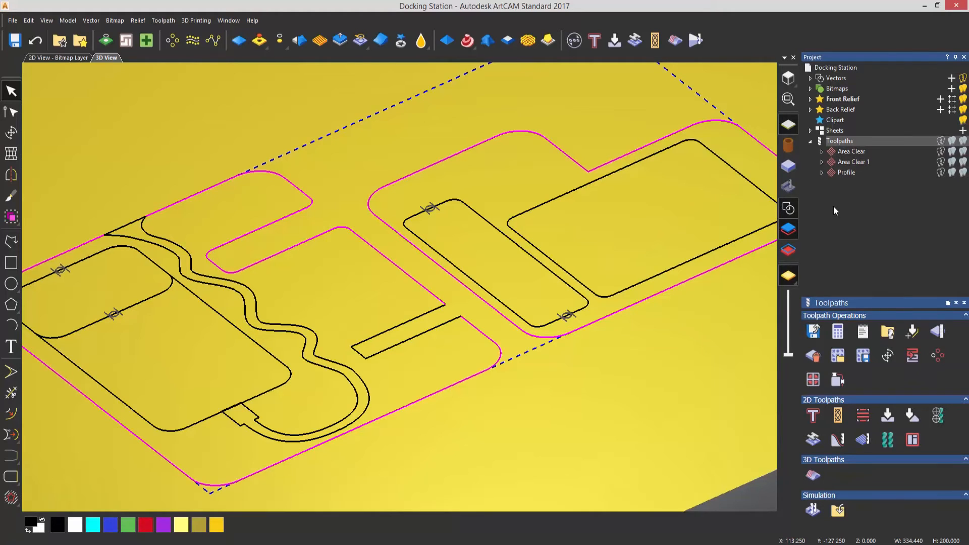
{"action": "left_click", "coordinate": [812, 415]}
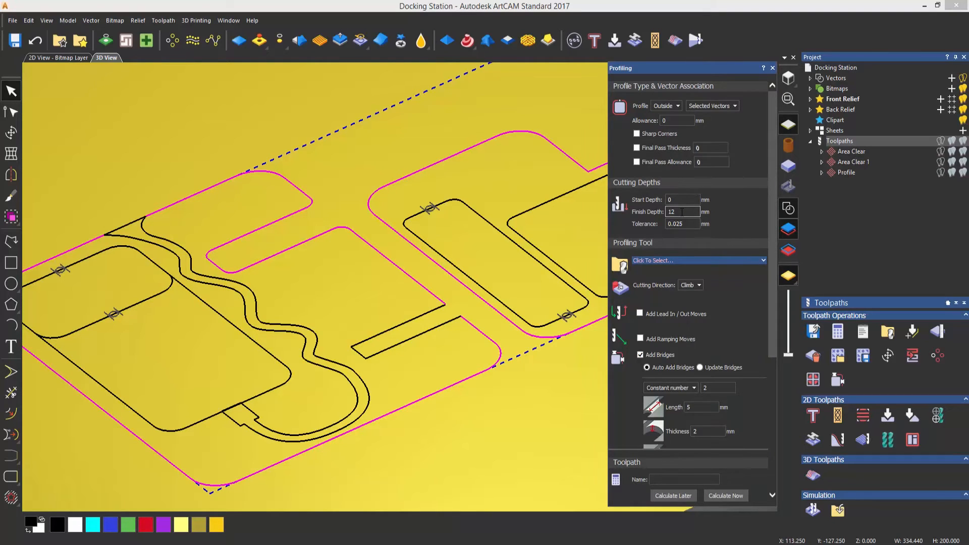
{"action": "left_click", "coordinate": [670, 261]}
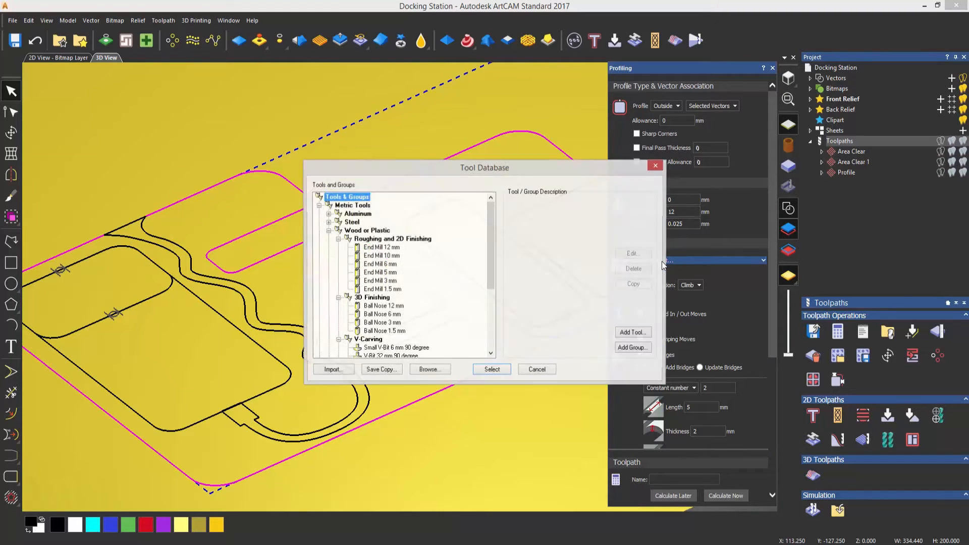
{"action": "left_click", "coordinate": [386, 256]}
{"action": "left_click", "coordinate": [491, 371]}
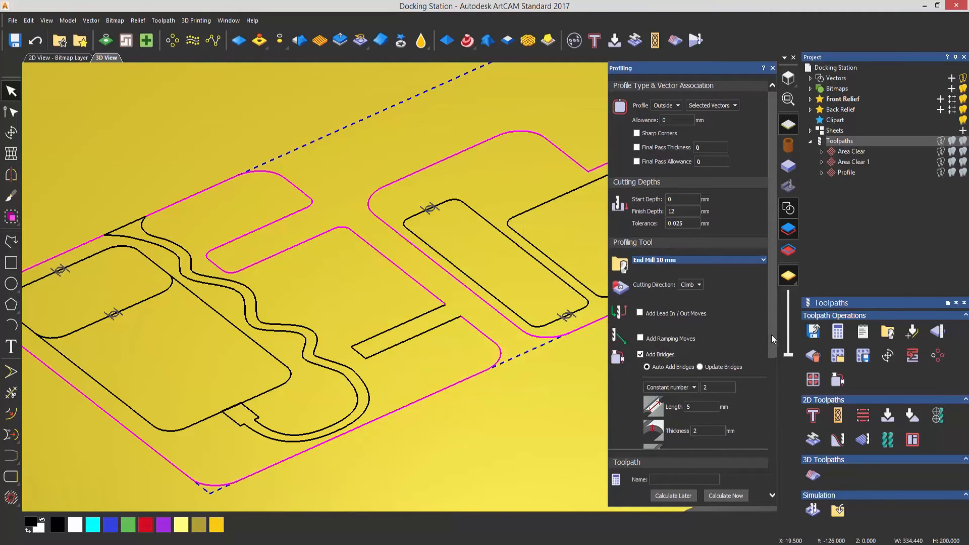
Turn off bridges for the outside profile and calculate the toolpath despite the mix of open and closed vectors
{"action": "left_click_drag", "start_coordinate": [771, 334], "coordinate": [772, 397]}
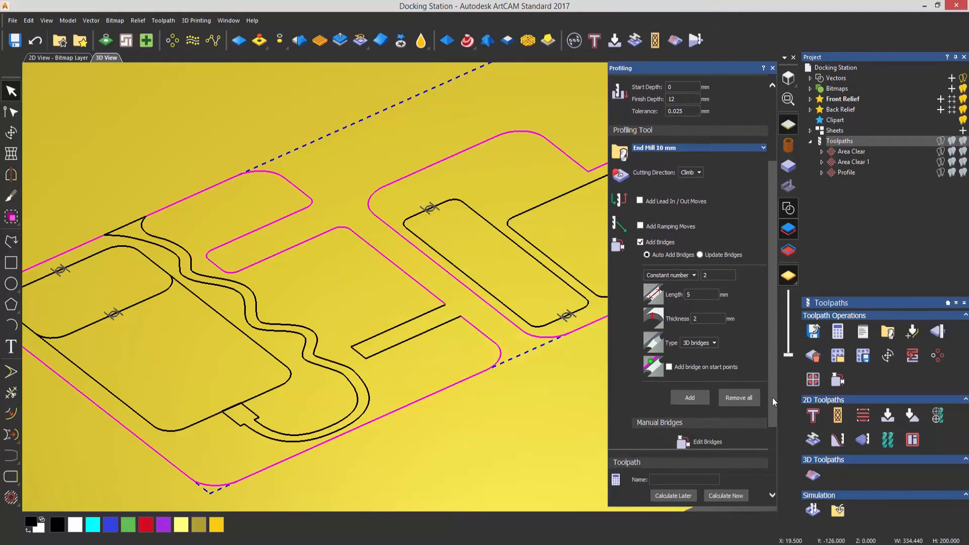
{"action": "left_click", "coordinate": [640, 242]}
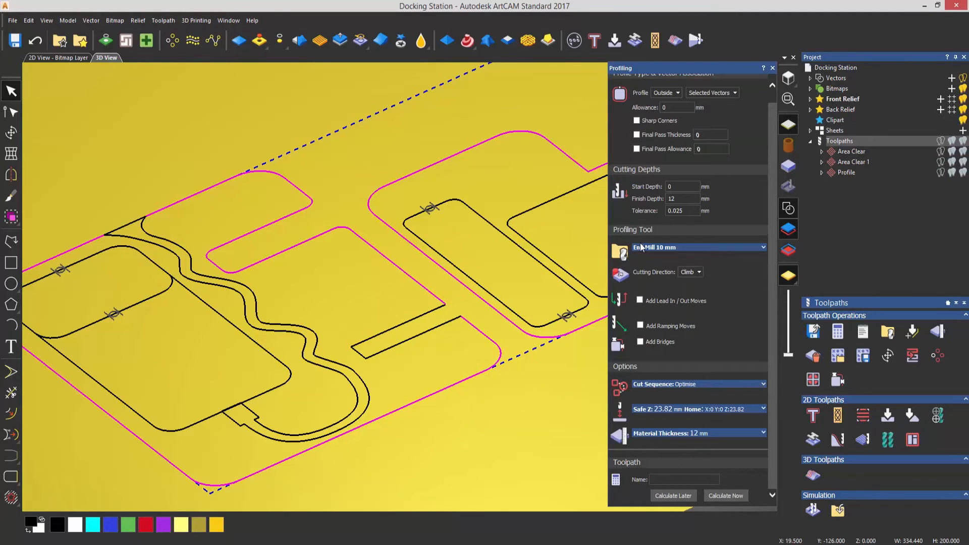
{"action": "left_click", "coordinate": [723, 496]}
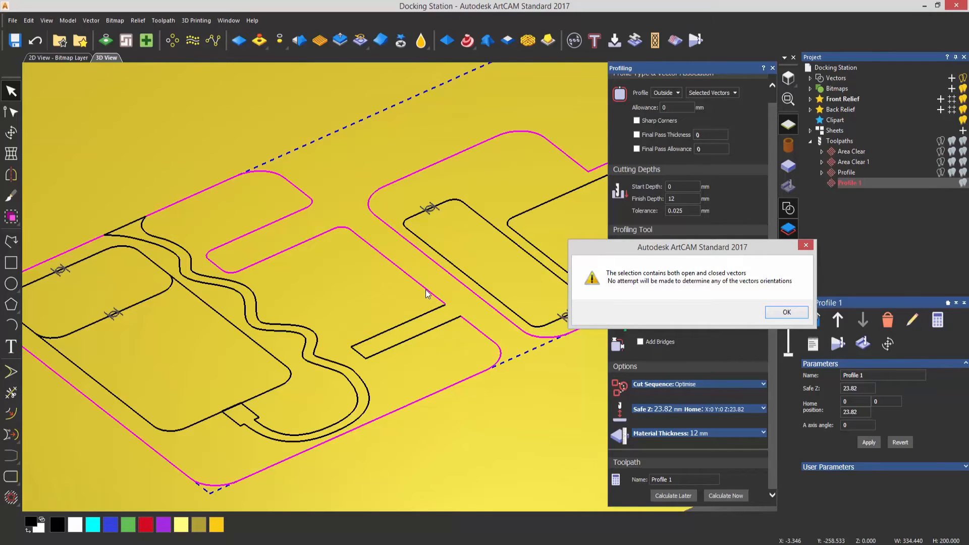
{"action": "key", "text": "Return"}
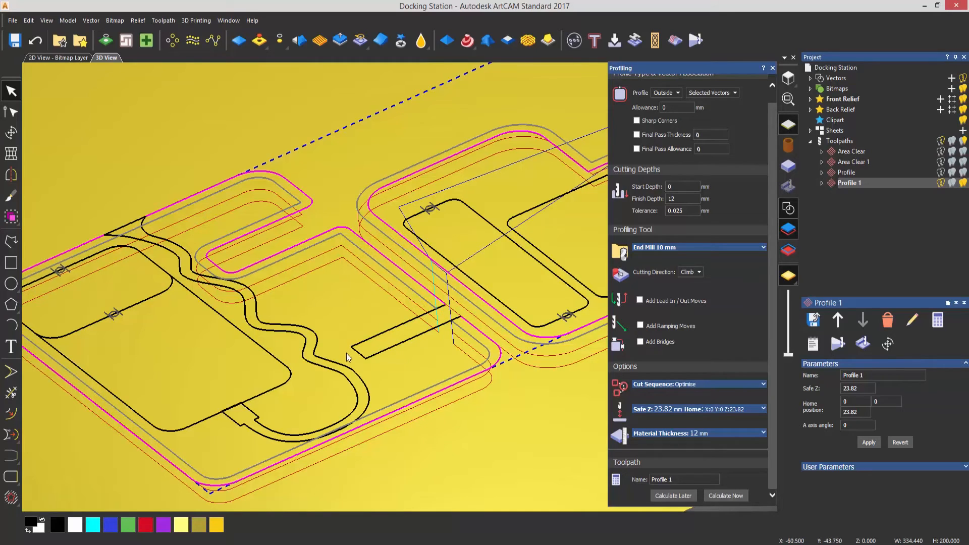
Deselect the vectors and hide the 2D and 3D previews of the Profile 1 toolpath
{"action": "left_click", "coordinate": [432, 344]}
{"action": "left_click", "coordinate": [962, 183]}
{"action": "left_click", "coordinate": [940, 183]}
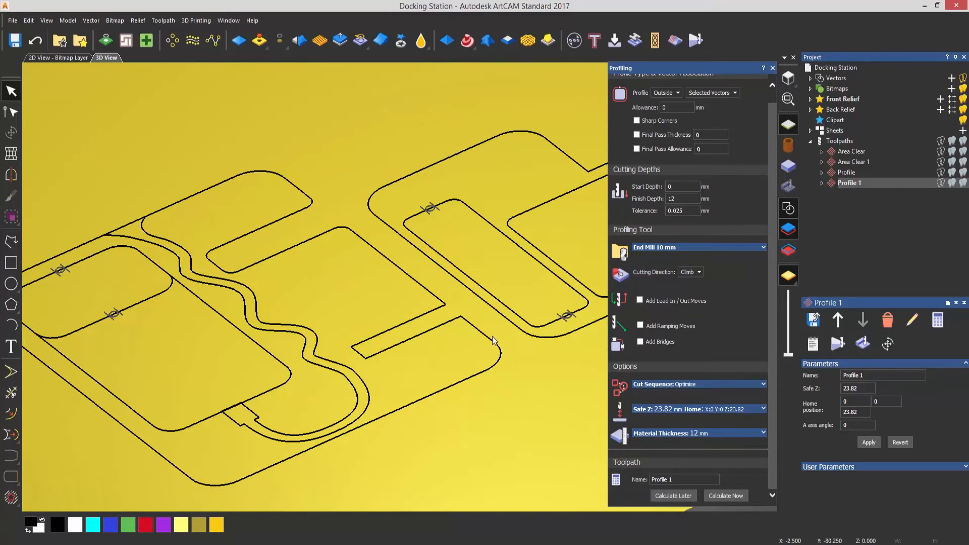
Join the first part's outer outline and the open short slot vector at their coincident nodes, using a 0.025 mm tolerance
{"action": "left_click", "coordinate": [470, 325]}
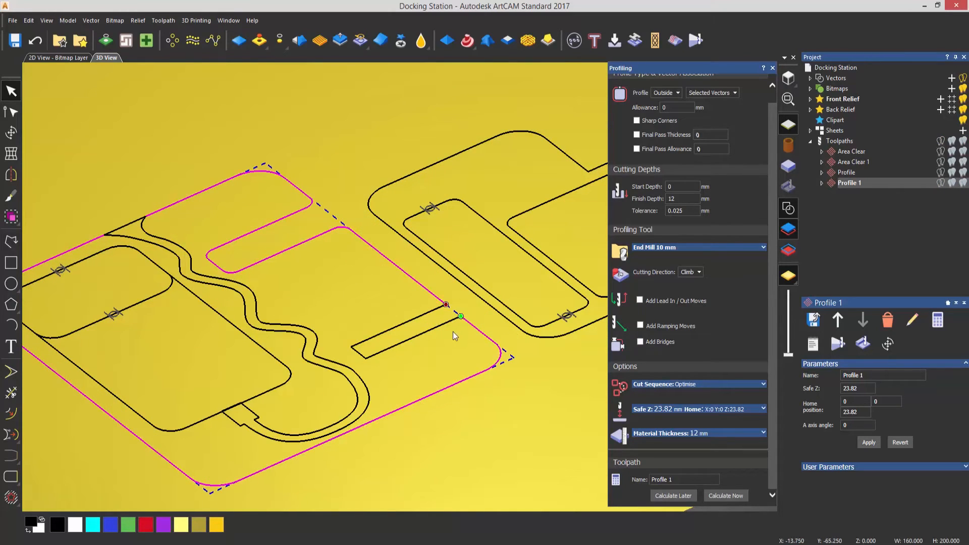
{"action": "left_click", "coordinate": [446, 322], "text": "shift"}
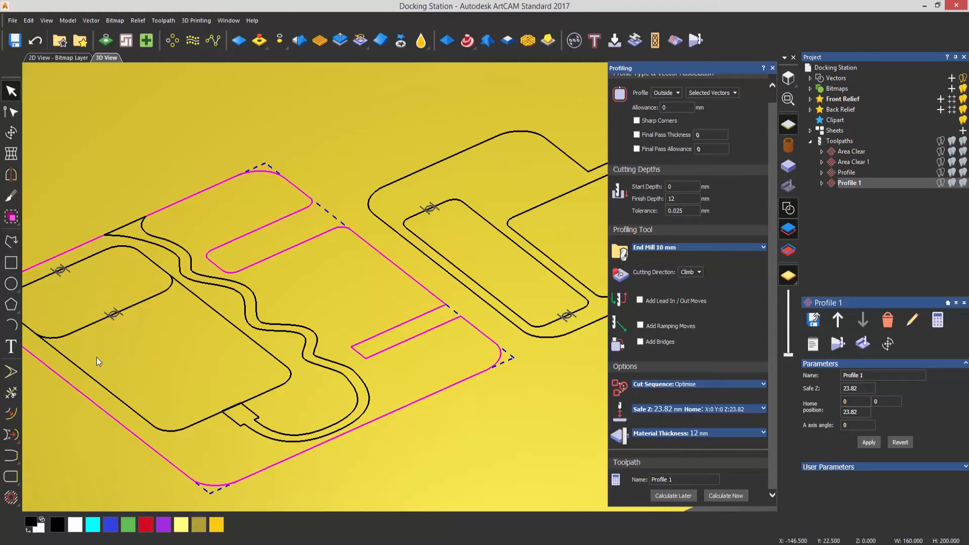
{"action": "mouse_move", "coordinate": [17, 460]}
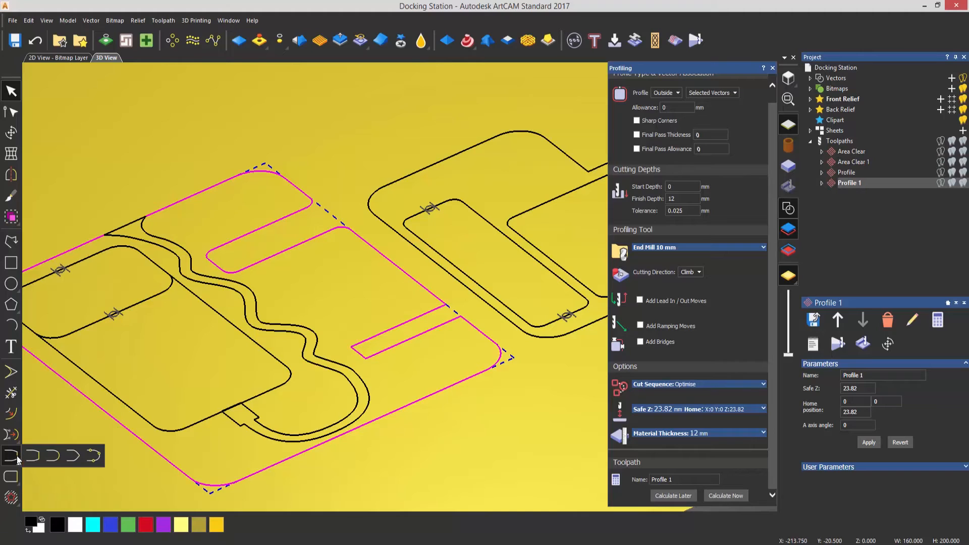
{"action": "left_click", "coordinate": [96, 456]}
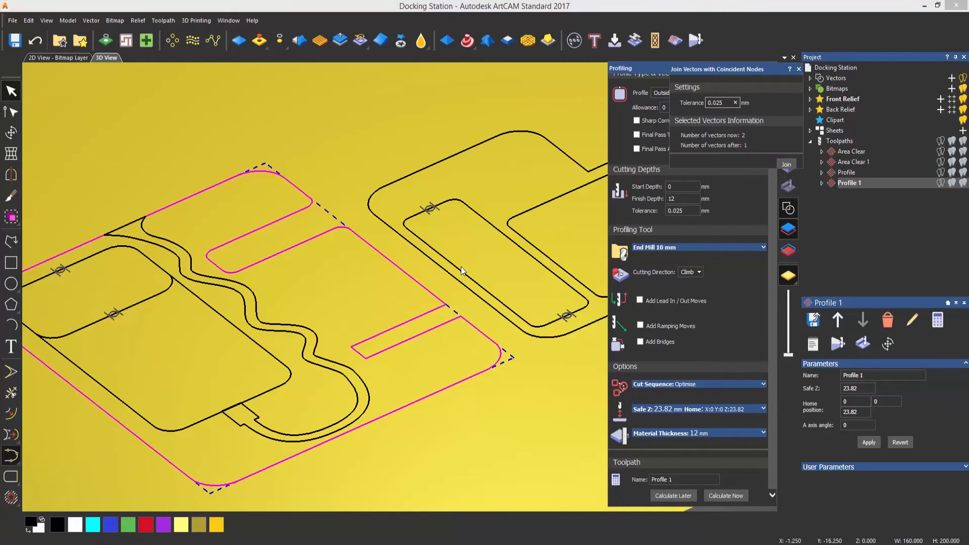
{"action": "left_click_drag", "start_coordinate": [758, 71], "coordinate": [561, 75]}
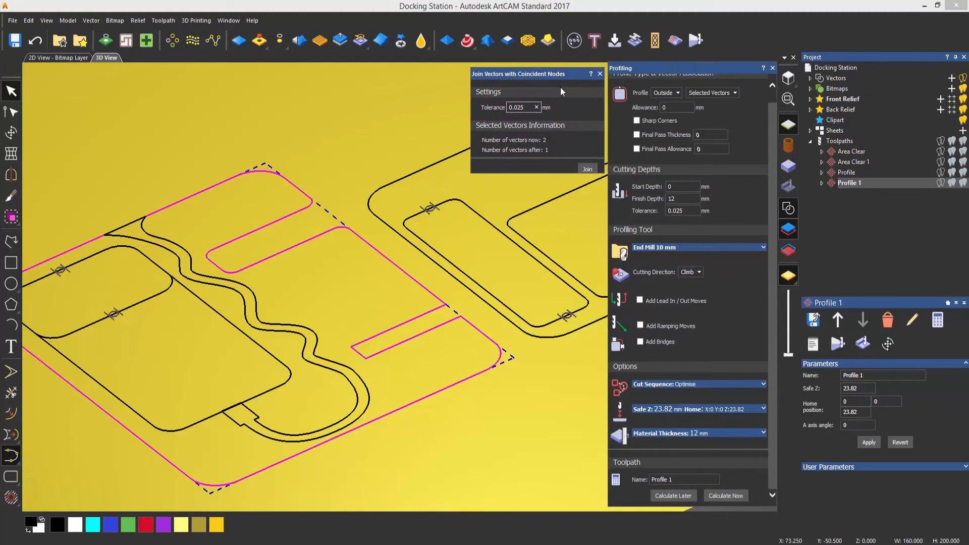
{"action": "left_click", "coordinate": [586, 168]}
{"action": "left_click", "coordinate": [599, 73]}
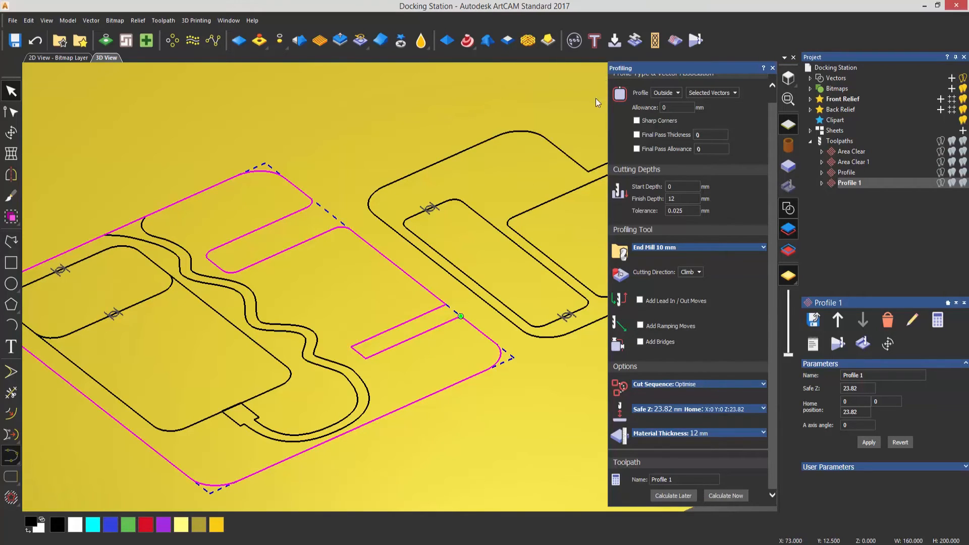
Add the second part's outer outline to the selection, calculate the Profile 1 outside toolpath and finish profiling
{"action": "left_click", "coordinate": [543, 337], "text": "shift"}
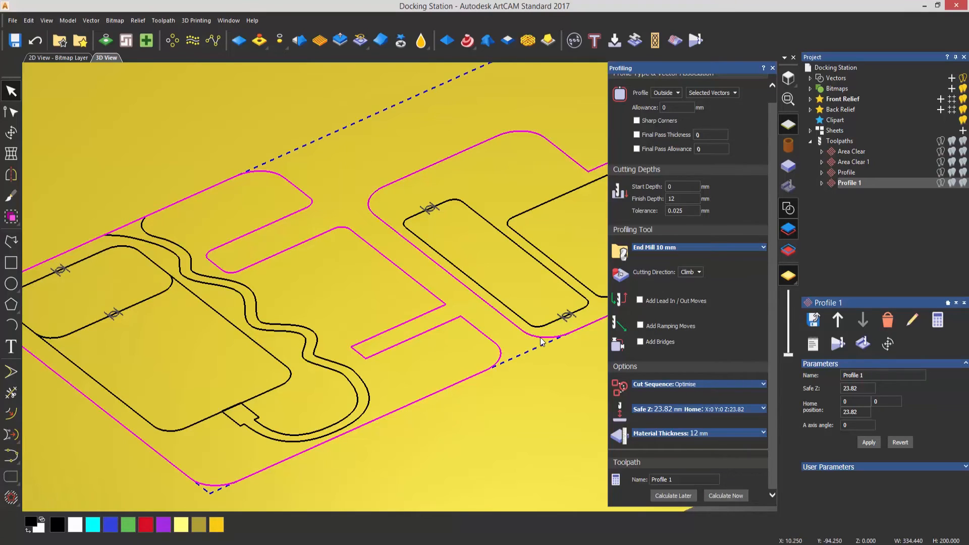
{"action": "left_click", "coordinate": [720, 495]}
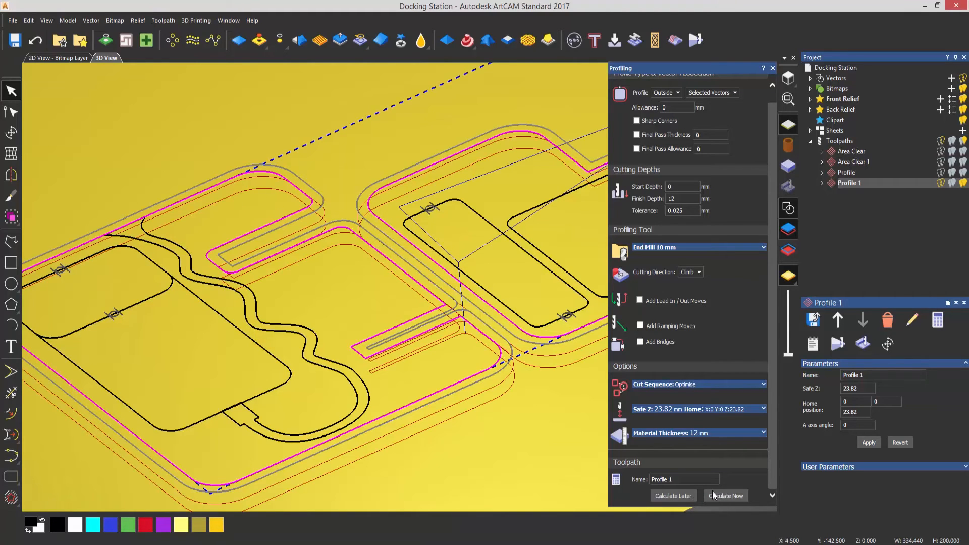
{"action": "left_click", "coordinate": [772, 68]}
Simulate all toolpaths on the whole model at Standard resolution, with the block from 0.0 to -12.0 mm
{"action": "right_click", "coordinate": [846, 145]}
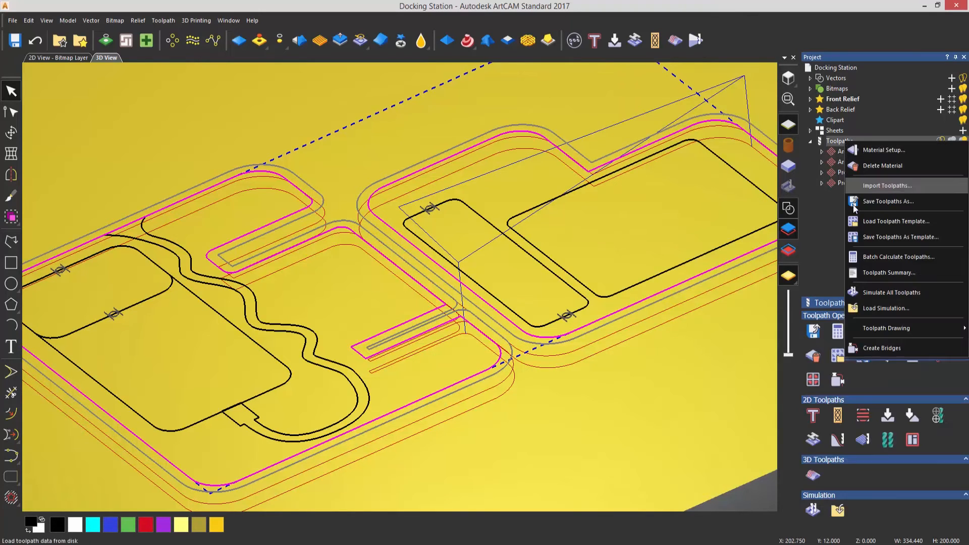
{"action": "left_click", "coordinate": [884, 298]}
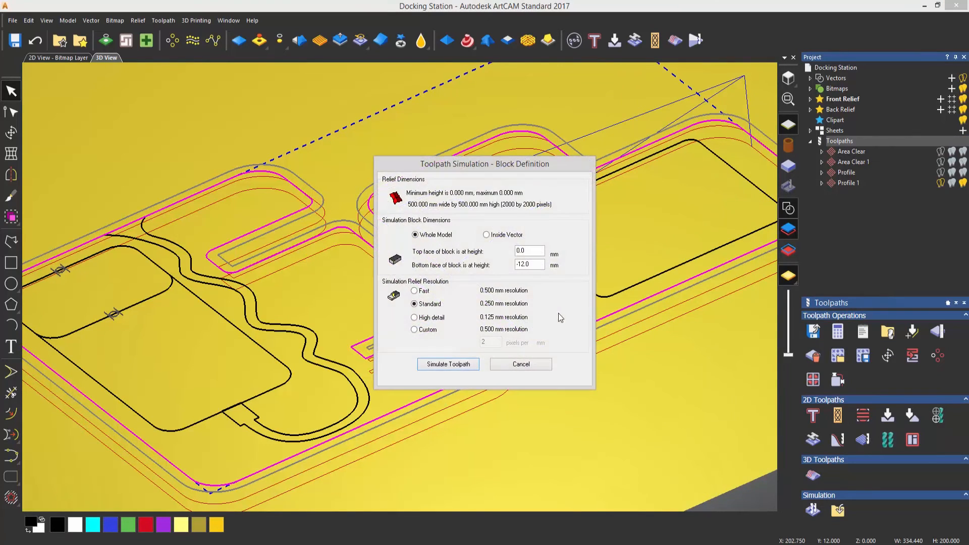
{"action": "left_click", "coordinate": [454, 366]}
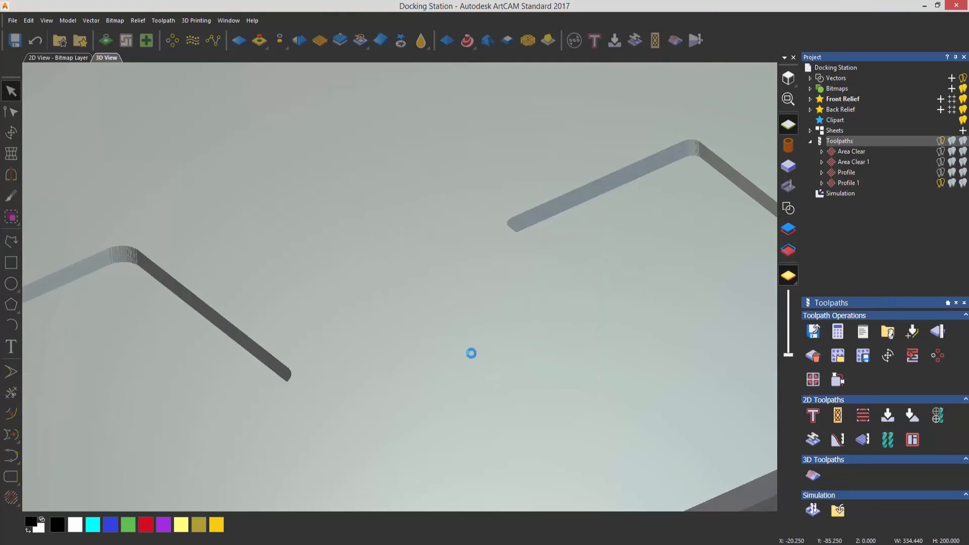
Examine the simulated parts, especially where the wavy cable channel meets the first part's outer edge
{"action": "scroll", "coordinate": [470, 329], "scroll_direction": "down", "scroll_amount": 2}
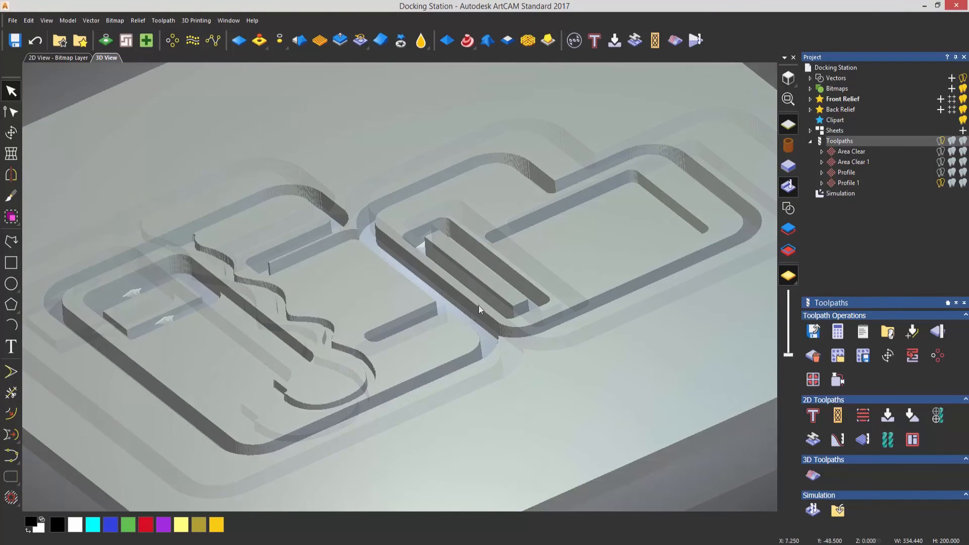
{"action": "left_click_drag", "start_coordinate": [478, 305], "coordinate": [447, 379]}
{"action": "scroll", "coordinate": [476, 348], "scroll_direction": "up", "scroll_amount": 2}
{"action": "left_click_drag", "start_coordinate": [477, 348], "coordinate": [475, 349]}
{"action": "scroll", "coordinate": [474, 350], "scroll_direction": "down", "scroll_amount": 3}
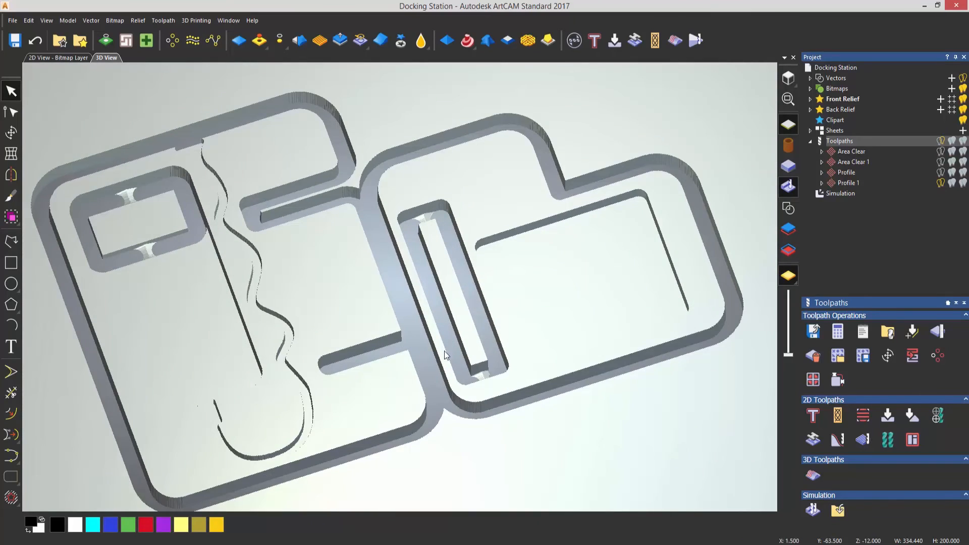
{"action": "left_click_drag", "start_coordinate": [444, 350], "coordinate": [431, 368]}
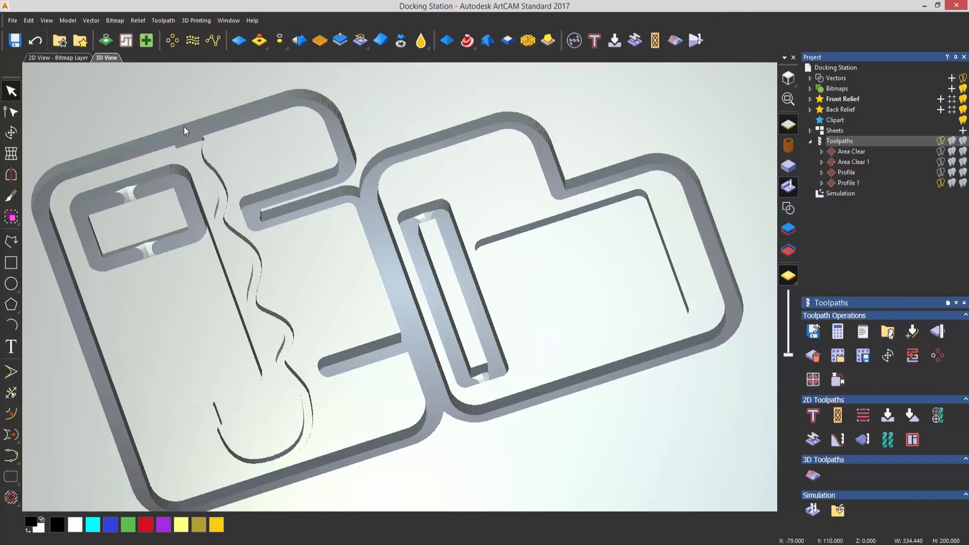
{"action": "scroll", "coordinate": [184, 126], "scroll_direction": "up", "scroll_amount": 6}
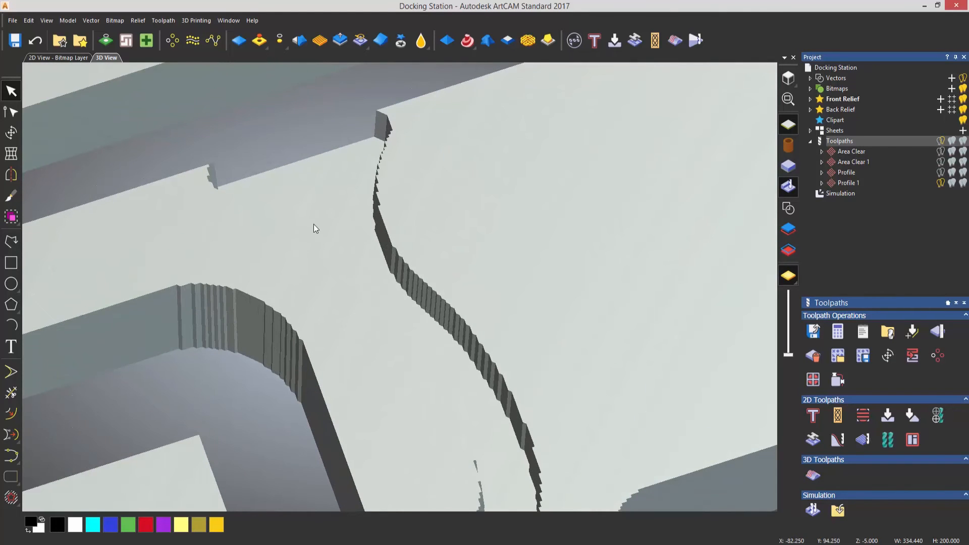
{"action": "middle_click_drag", "start_coordinate": [313, 224], "coordinate": [328, 318]}
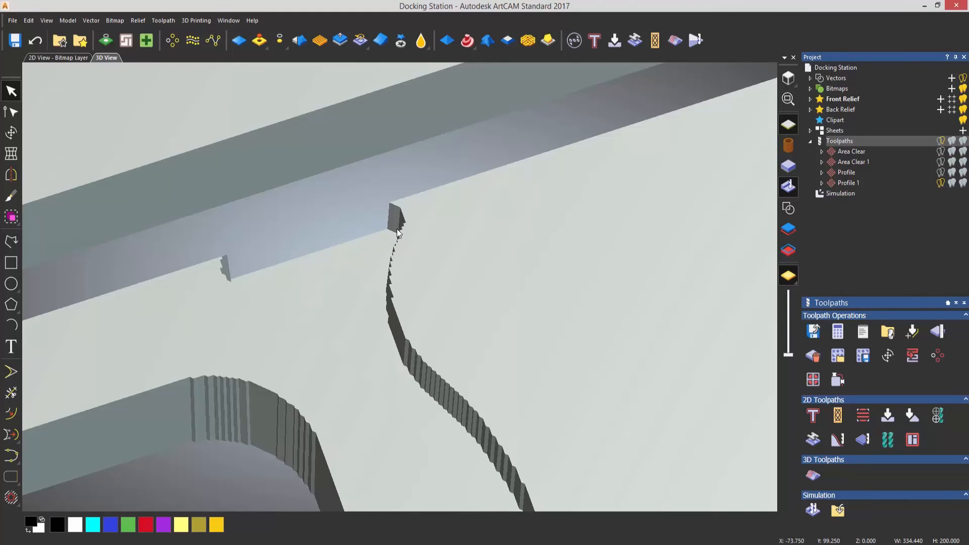
Show the vectors and remove the cable channel vector's straight span along the part's outer edge
{"action": "left_click", "coordinate": [788, 209]}
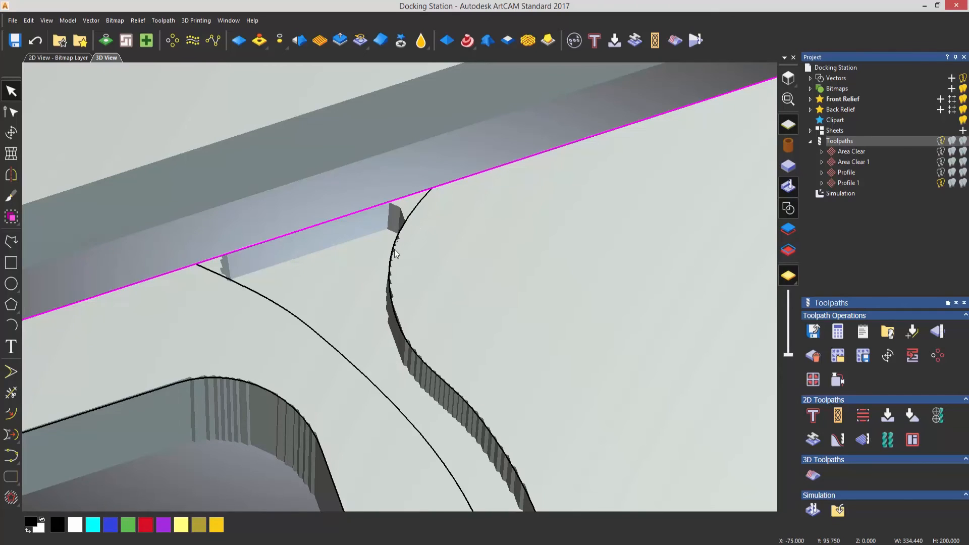
{"action": "left_click", "coordinate": [407, 221]}
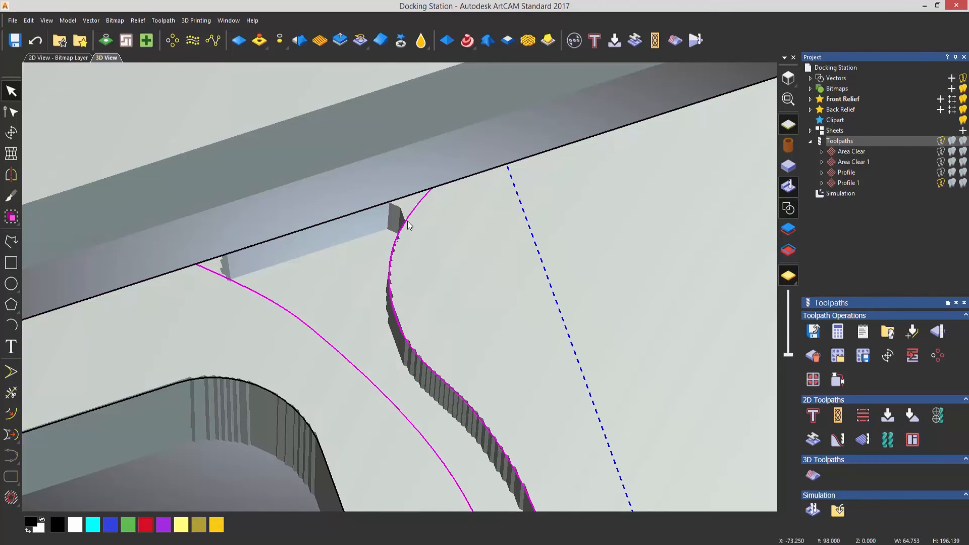
{"action": "key", "text": "n"}
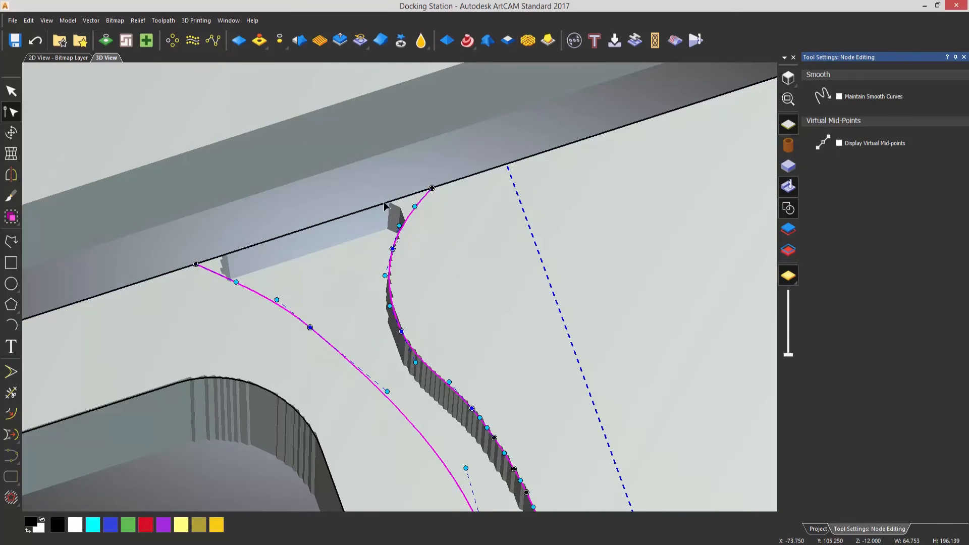
{"action": "right_click", "coordinate": [312, 228]}
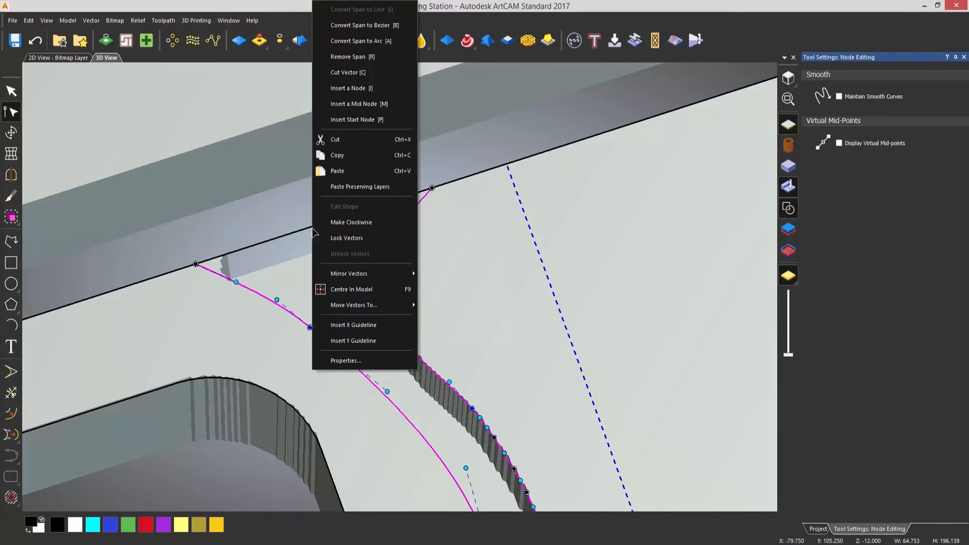
{"action": "left_click", "coordinate": [365, 57]}
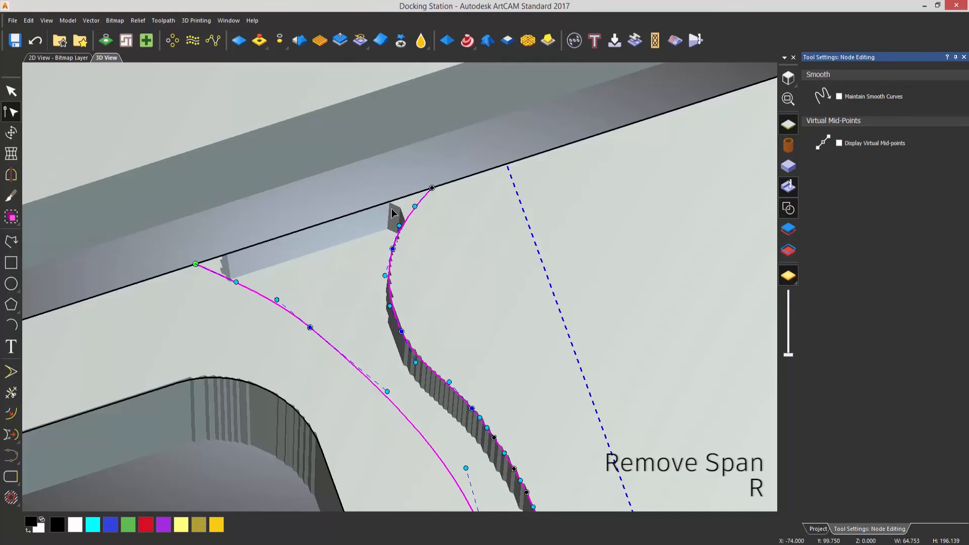
{"action": "left_click", "coordinate": [326, 201]}
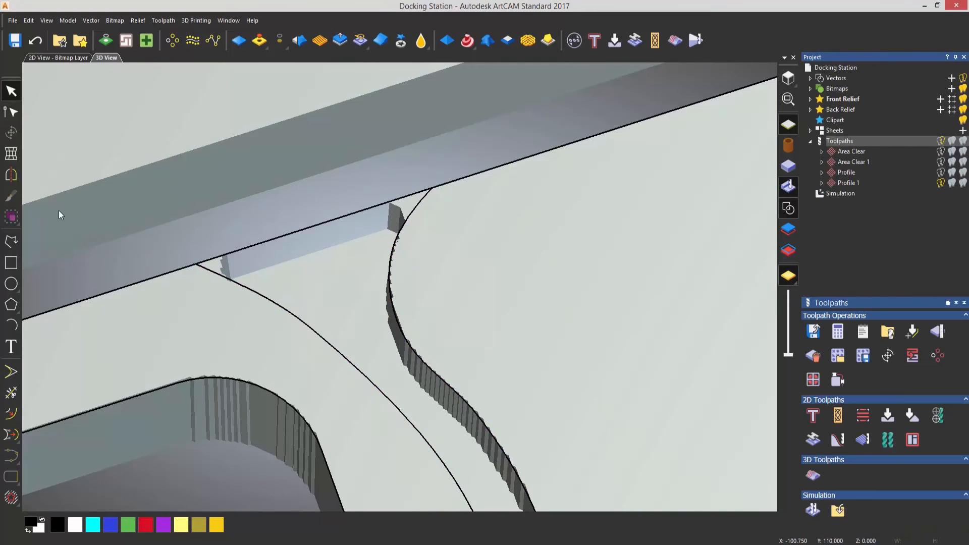
Close the cable channel vector with a non-smooth polyline extending about 3.3 mm beyond the outer edge and about 22 mm wide
{"action": "left_click", "coordinate": [11, 241]}
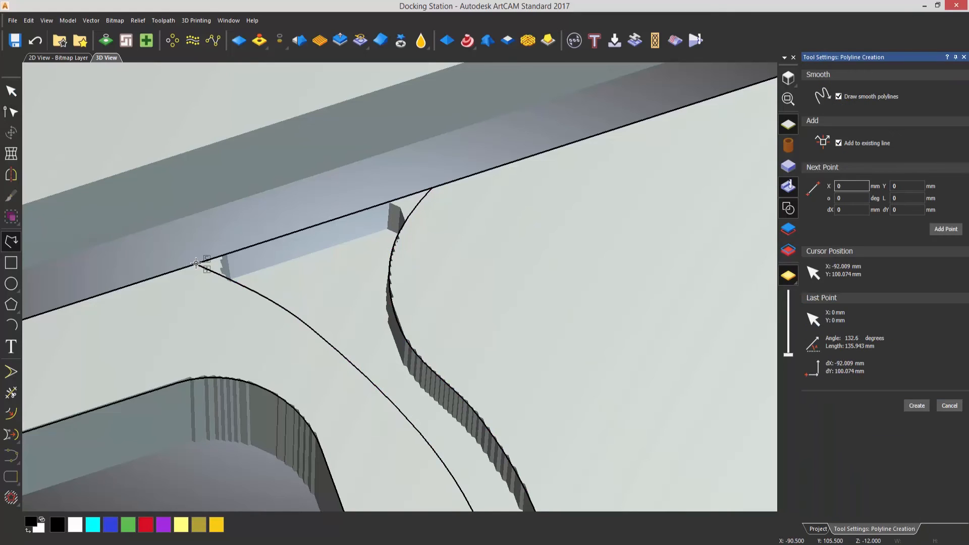
{"action": "left_click", "coordinate": [838, 96]}
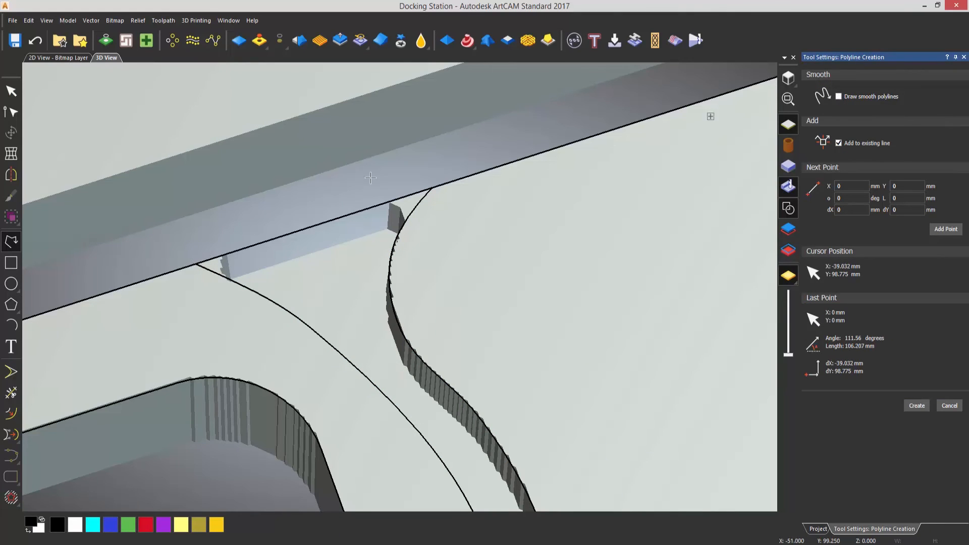
{"action": "left_click", "coordinate": [196, 263]}
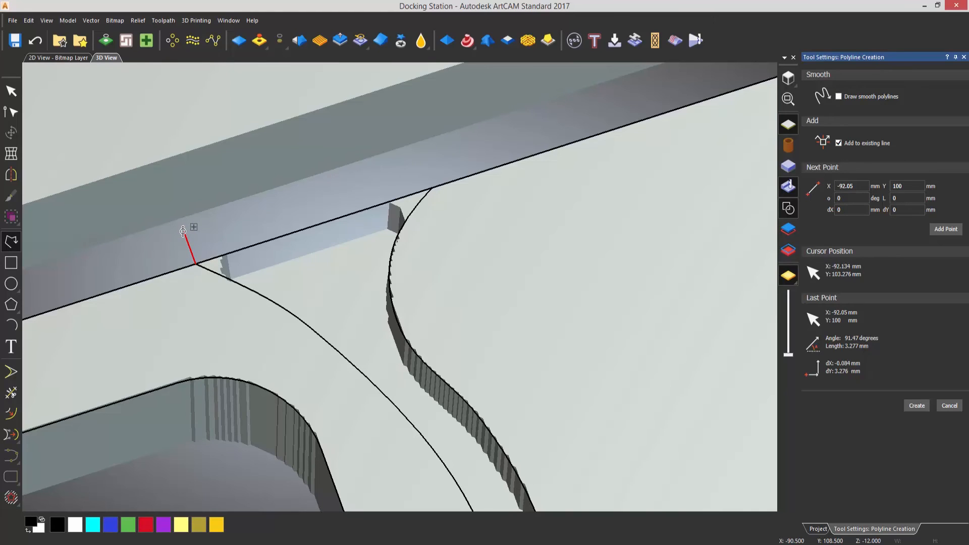
{"action": "left_click", "coordinate": [184, 230]}
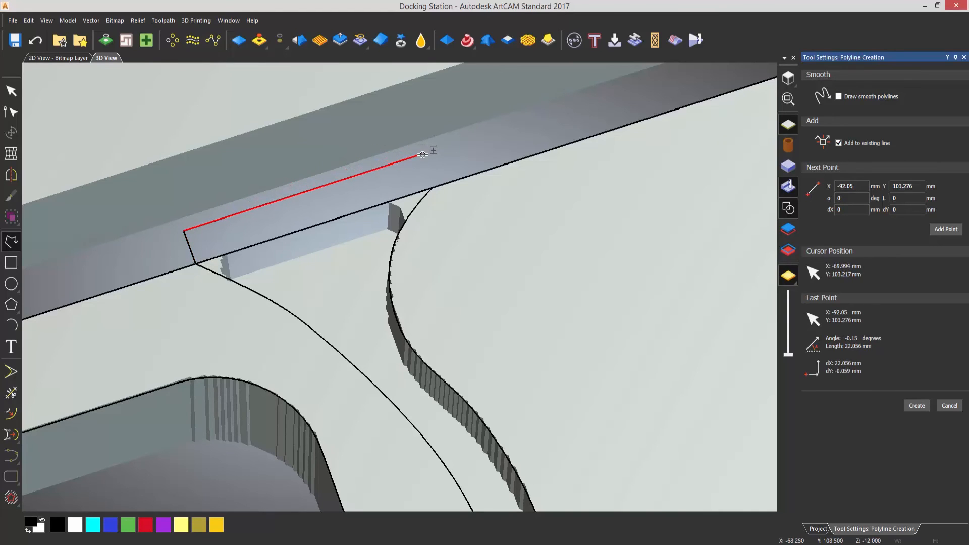
{"action": "left_click", "coordinate": [429, 197]}
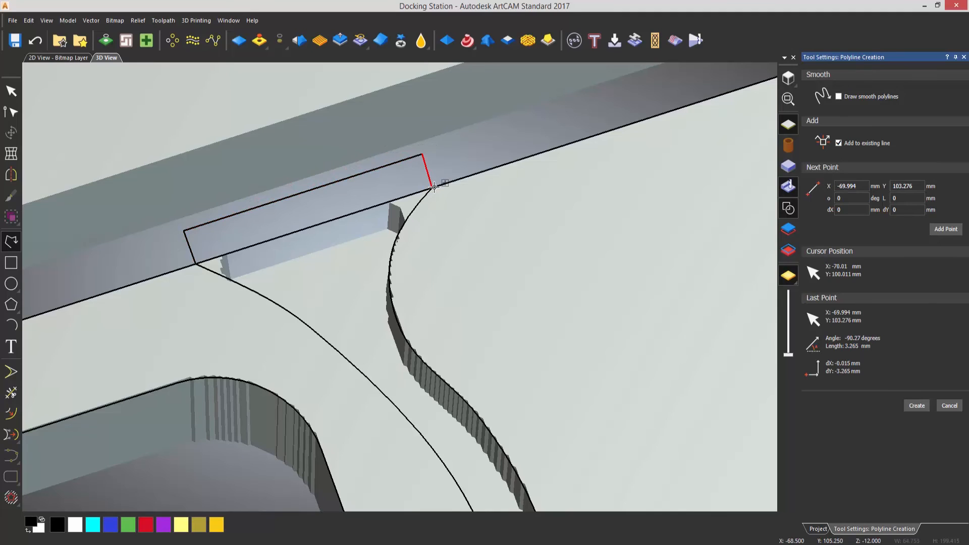
{"action": "left_click", "coordinate": [434, 187]}
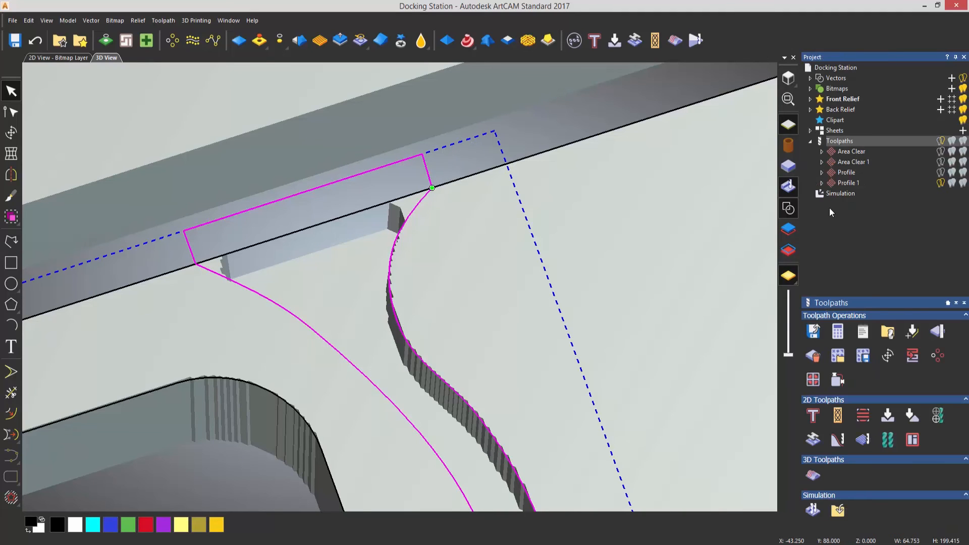
Recalculate the Area Clear 1 toolpath for the extended cable channel vector, keeping the End Mill 3 mm and 5 mm finish depth
{"action": "scroll", "coordinate": [592, 277], "scroll_direction": "down", "scroll_amount": 6}
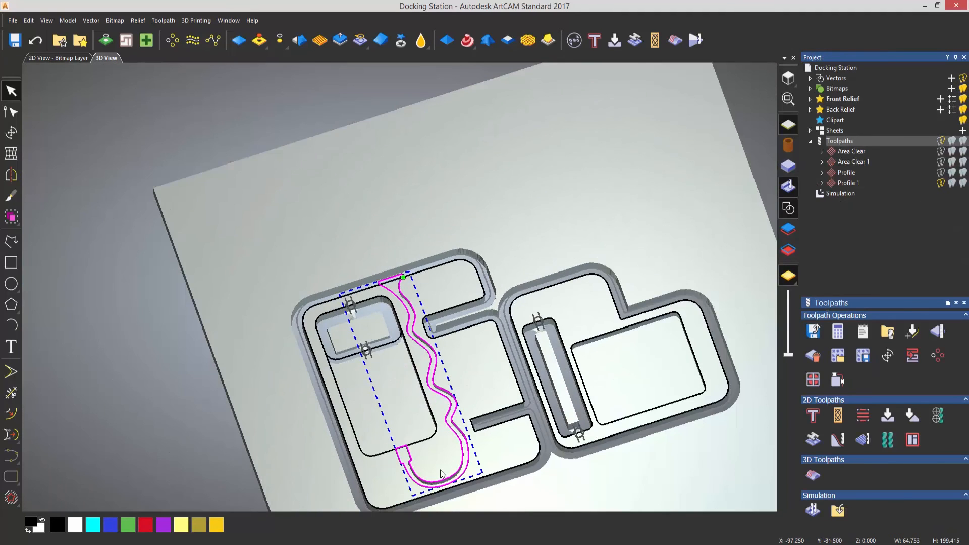
{"action": "scroll", "coordinate": [429, 450], "scroll_direction": "up", "scroll_amount": 4}
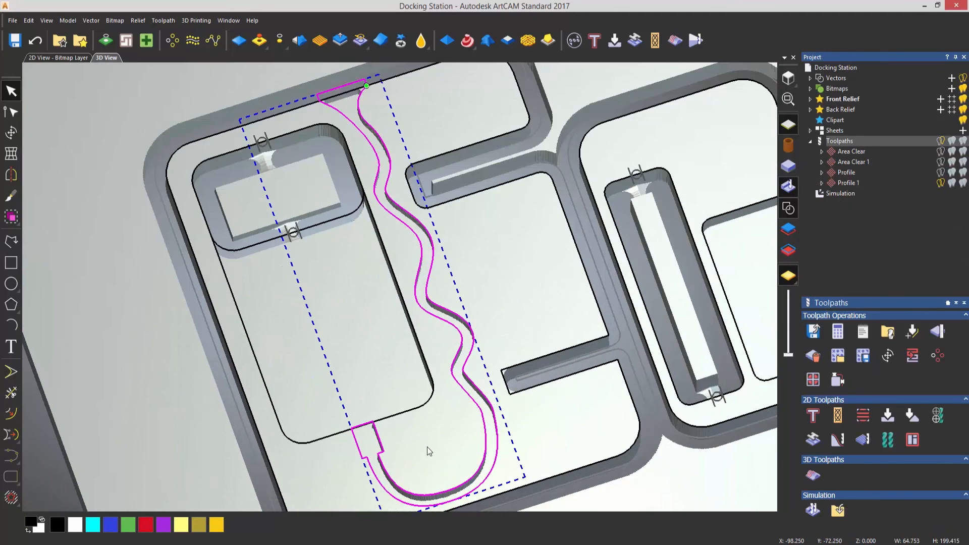
{"action": "right_click", "coordinate": [862, 162]}
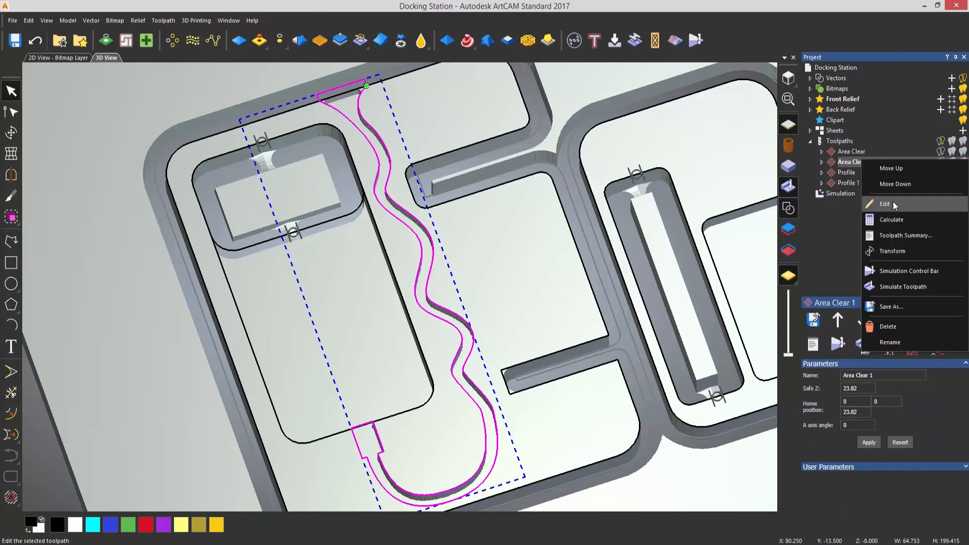
{"action": "left_click", "coordinate": [892, 203]}
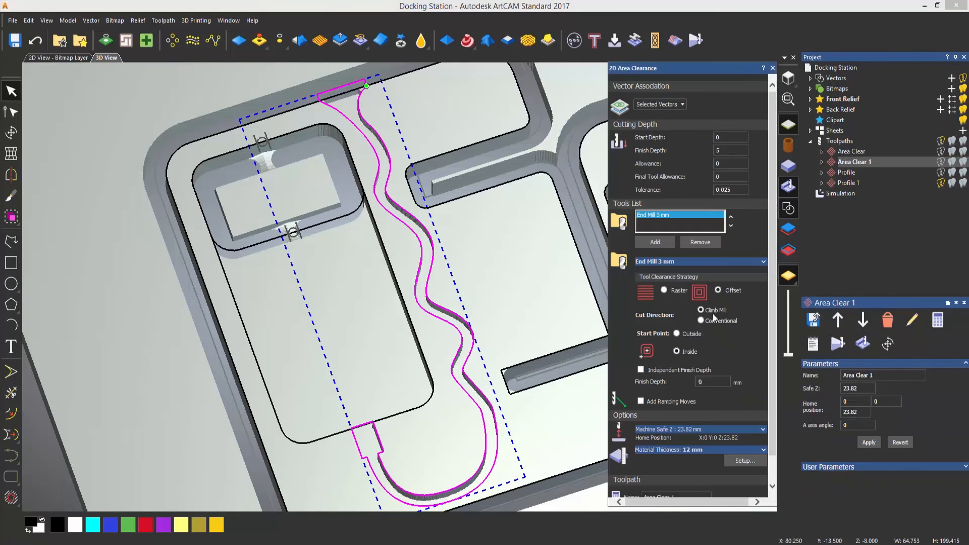
{"action": "scroll", "coordinate": [761, 444], "scroll_direction": "down", "scroll_amount": 2}
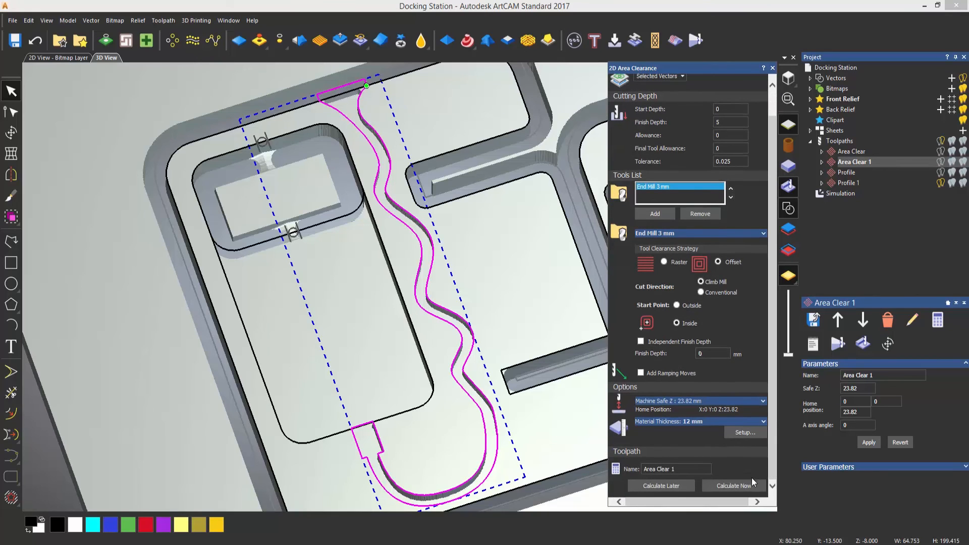
{"action": "left_click", "coordinate": [751, 483]}
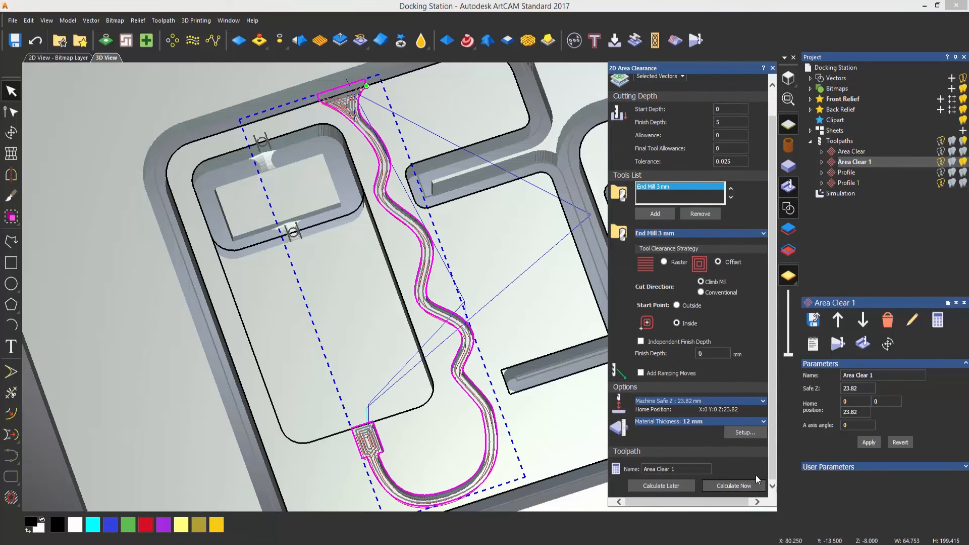
{"action": "left_click", "coordinate": [771, 69]}
Simulate the recalculated Area Clear 1 toolpath on the existing simulation block
{"action": "right_click", "coordinate": [853, 161]}
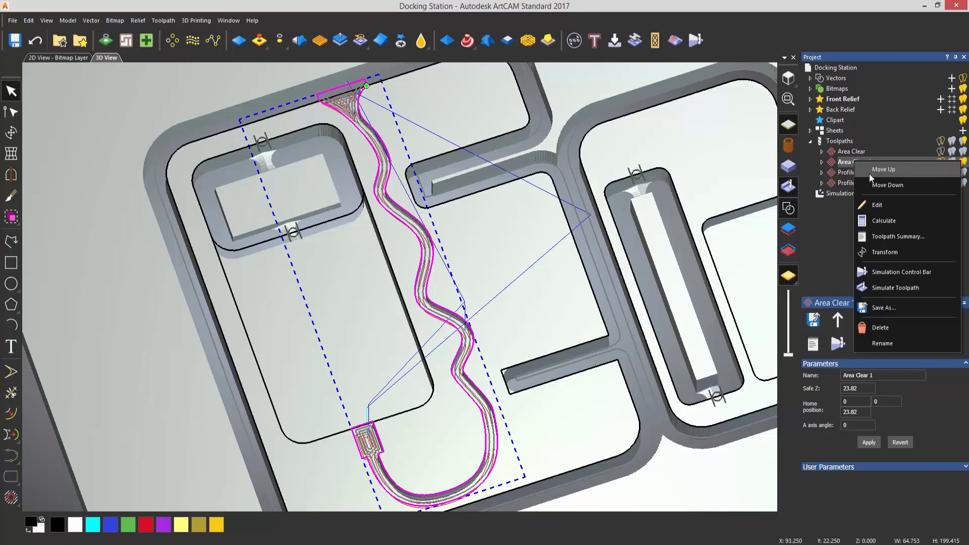
{"action": "left_click", "coordinate": [900, 284]}
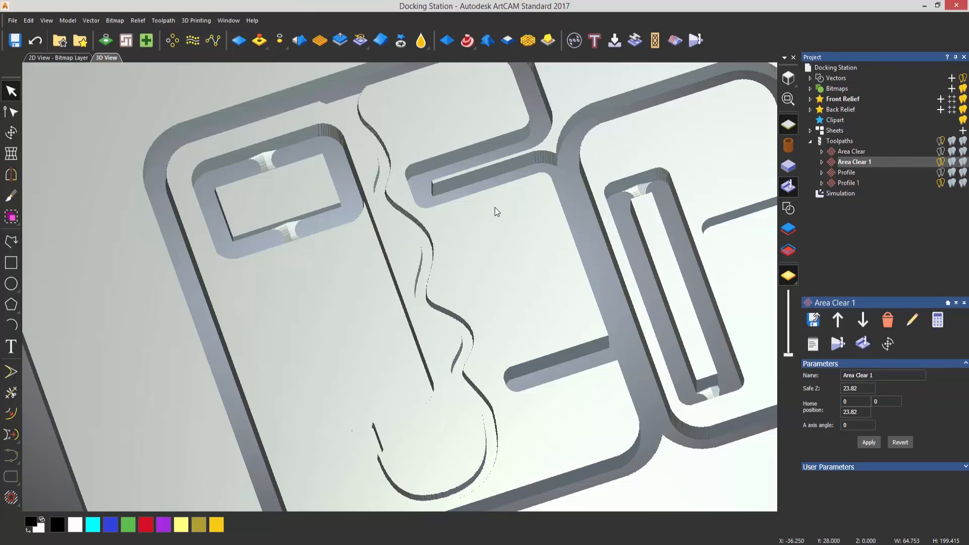
{"action": "scroll", "coordinate": [497, 205], "scroll_direction": "down", "scroll_amount": 5}
Automatically delete the waste material around the two parts in the simulation
{"action": "left_click", "coordinate": [840, 194]}
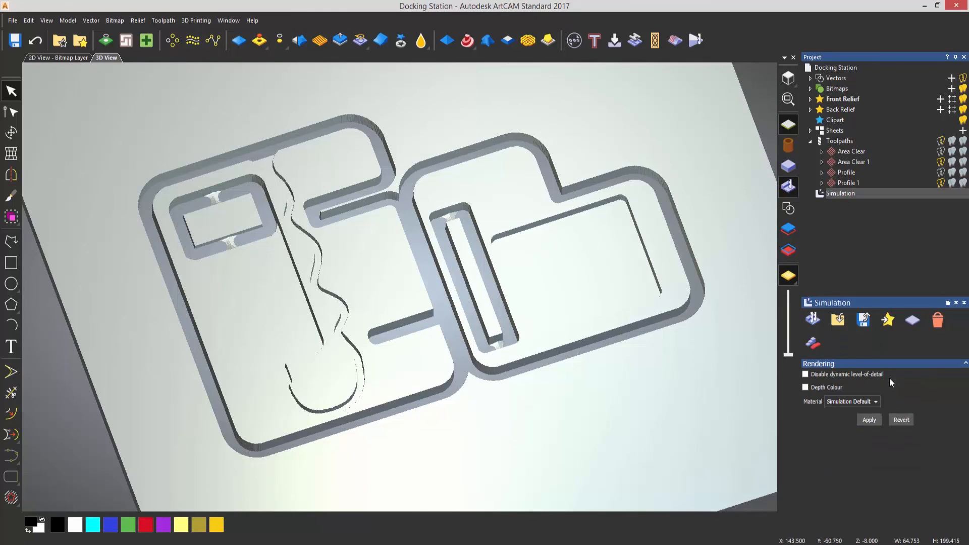
{"action": "left_click", "coordinate": [811, 343]}
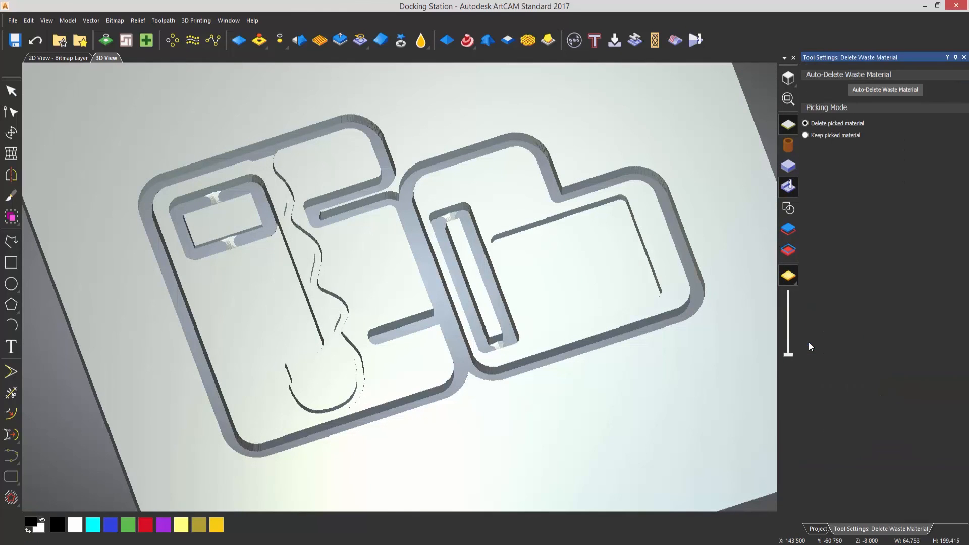
{"action": "left_click", "coordinate": [870, 90]}
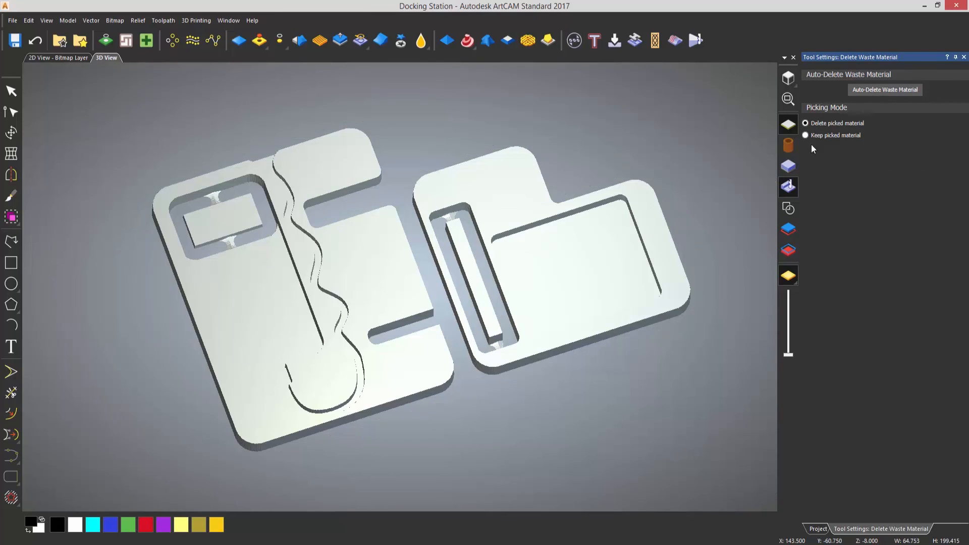
{"action": "scroll", "coordinate": [488, 279], "scroll_direction": "up", "scroll_amount": 2}
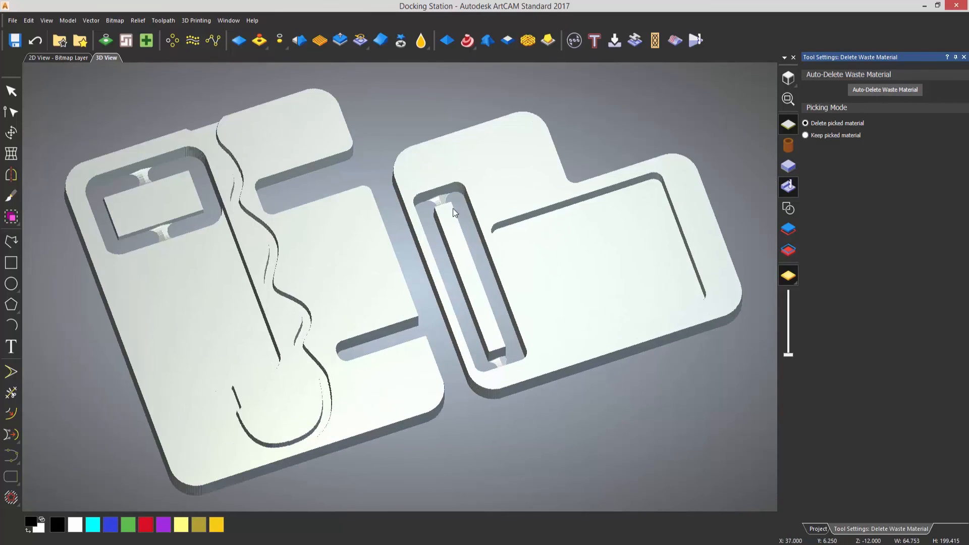